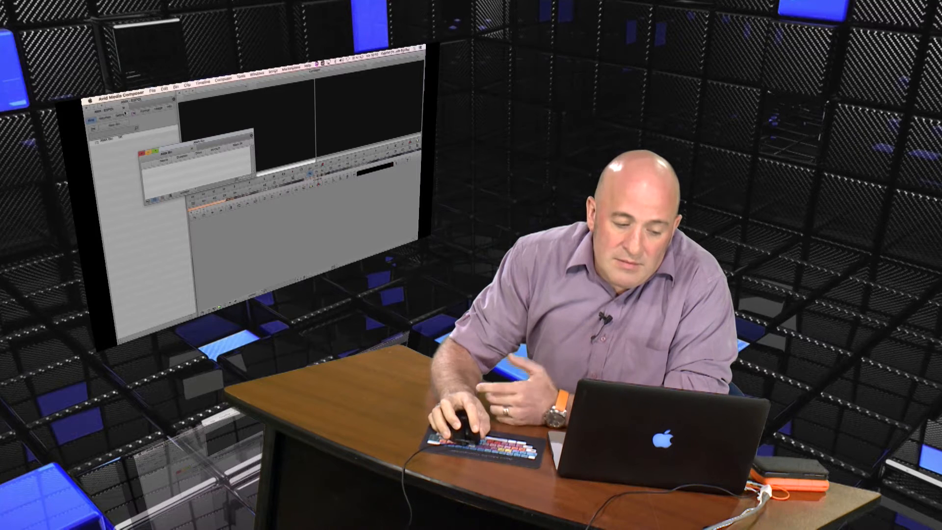
Step: Link to the A001_C021_1130EA.RDC folder in AMA_media on the irudia_thun volume
left_click(152, 91)
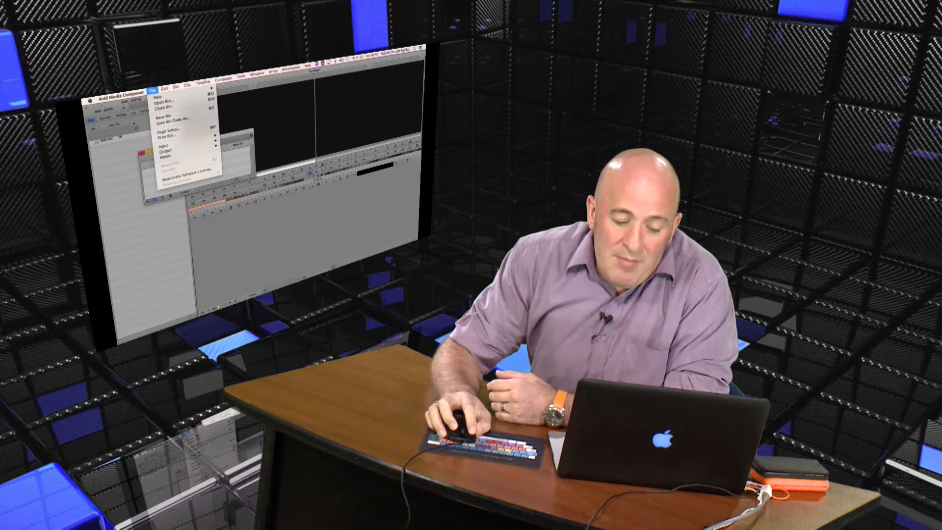
mouse_move(165, 146)
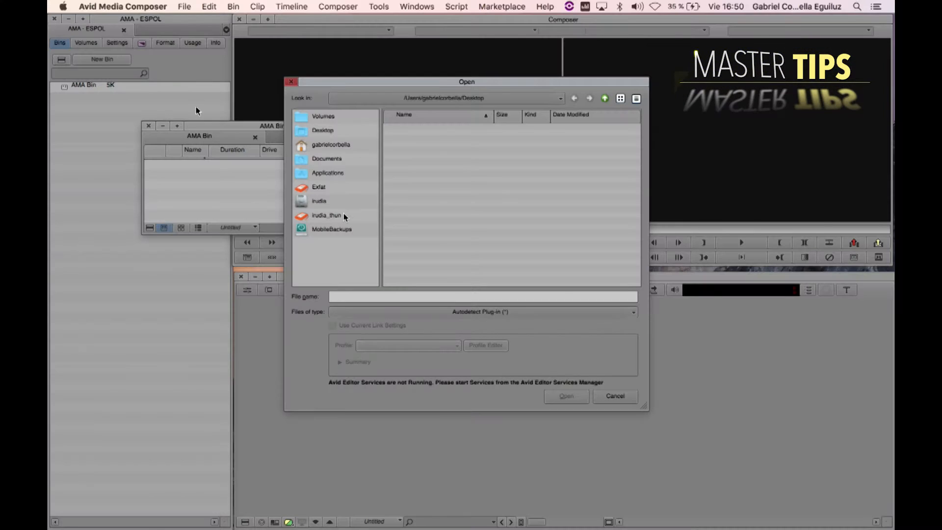
left_click(323, 216)
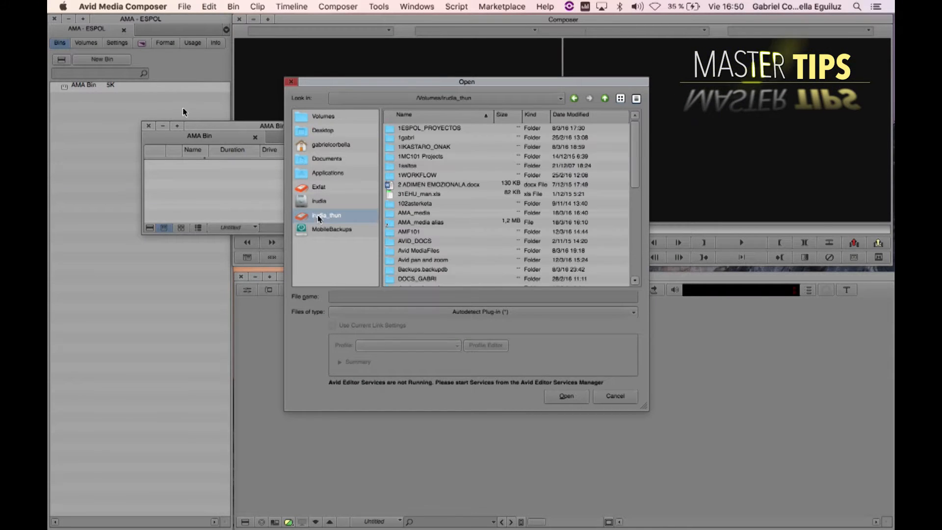
left_click(427, 213)
double_click(391, 215)
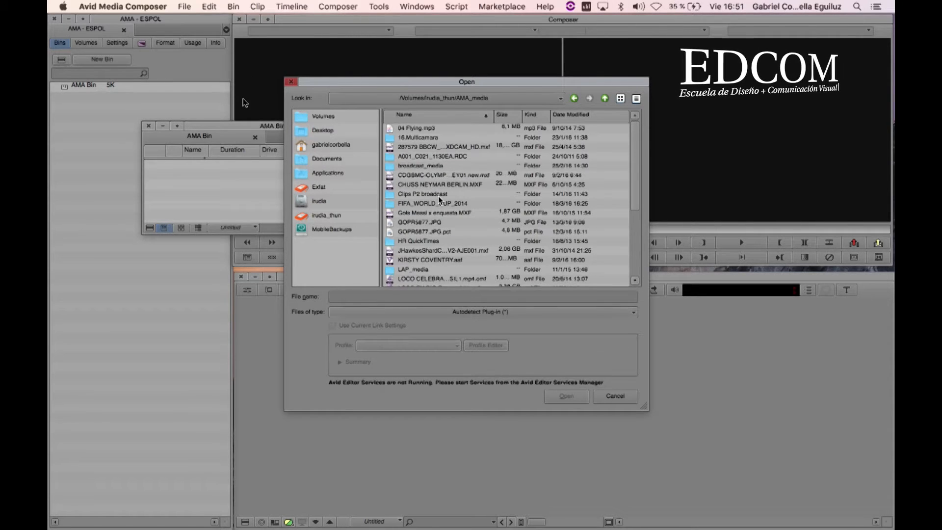
left_click(433, 156)
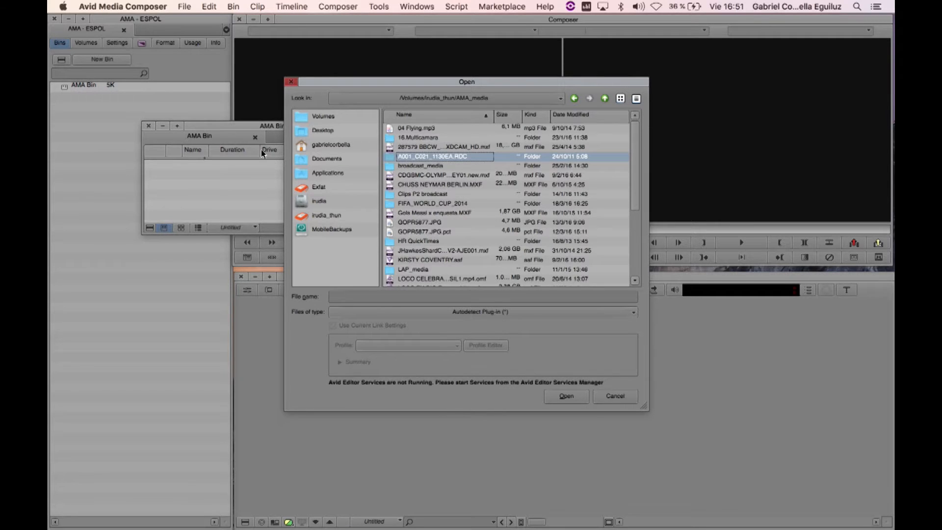
key("Return")
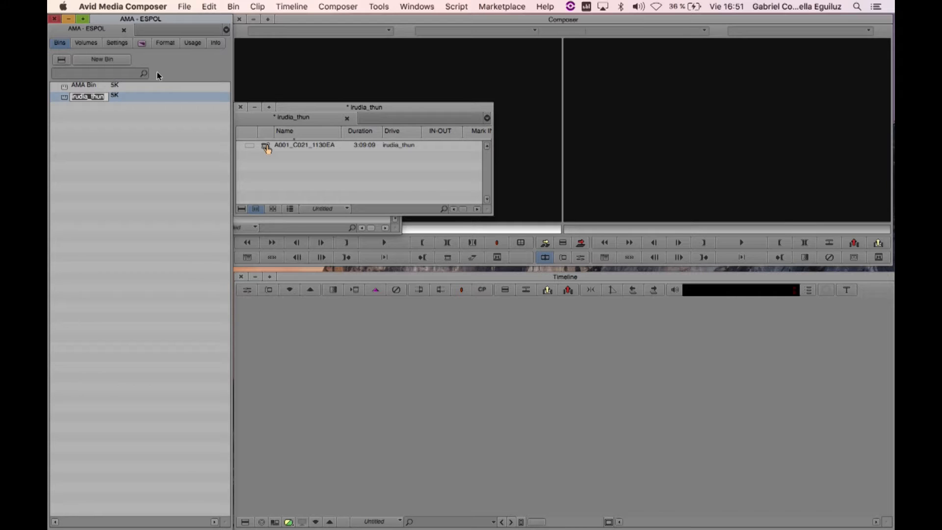
Step: Select the linked A001_C021_1130EA clip, then reposition and widen the irudia_thun bin window to show more columns
left_click(268, 149)
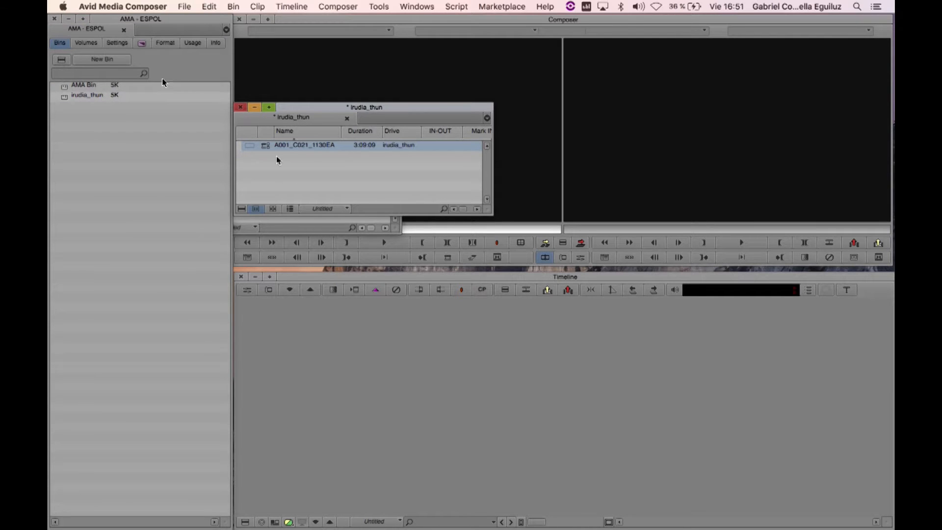
left_click_drag(378, 116, 305, 124)
left_click_drag(420, 216, 524, 216)
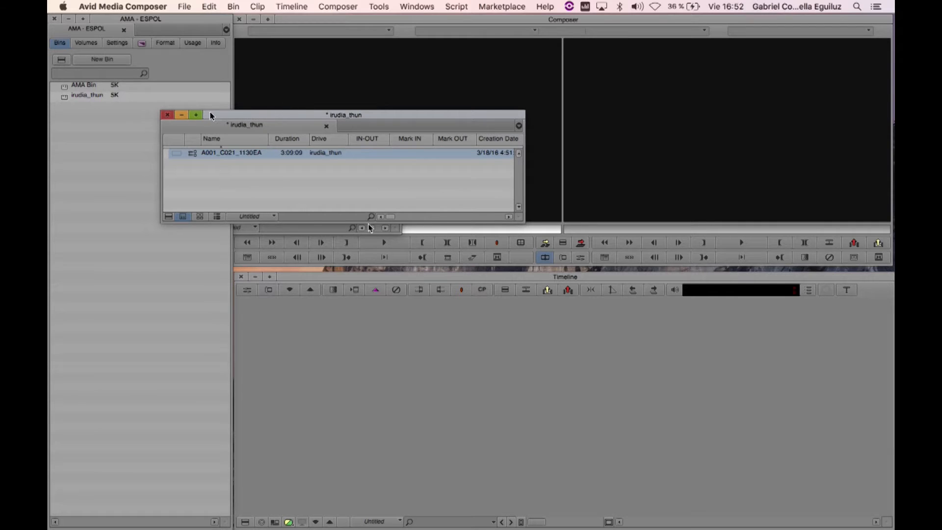
Step: Examine the linked clip's metadata columns in the bin, including video format, AMA plug-in, exposure time, frame height and frame width
left_click_drag(391, 216, 400, 215)
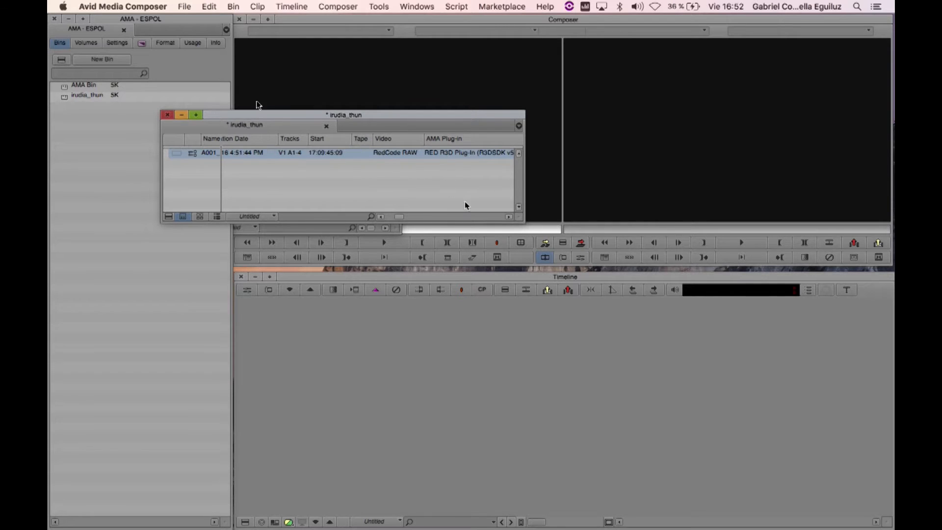
left_click(509, 217)
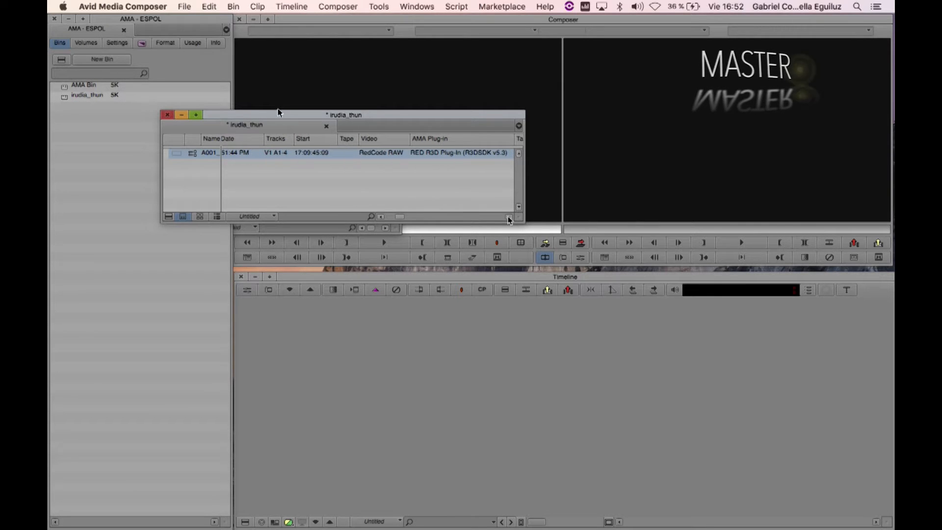
left_click_drag(508, 218, 508, 218)
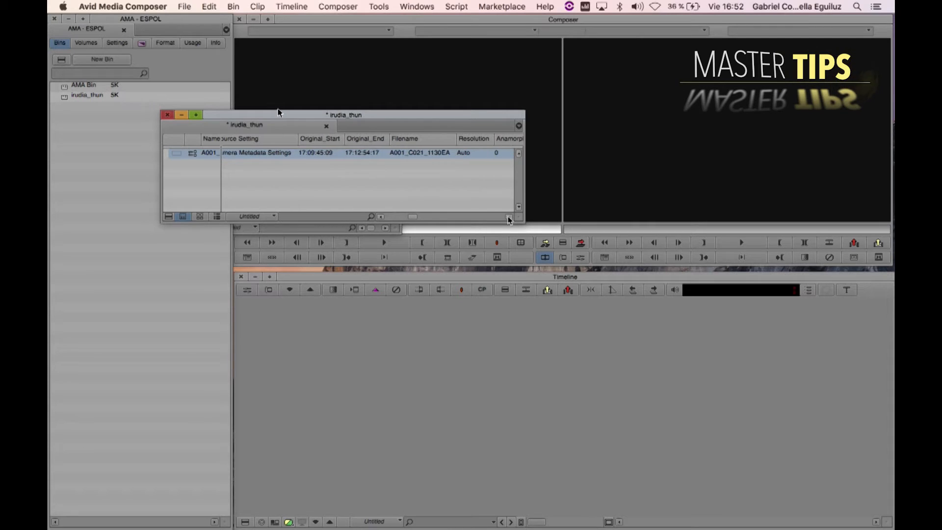
left_click(508, 217)
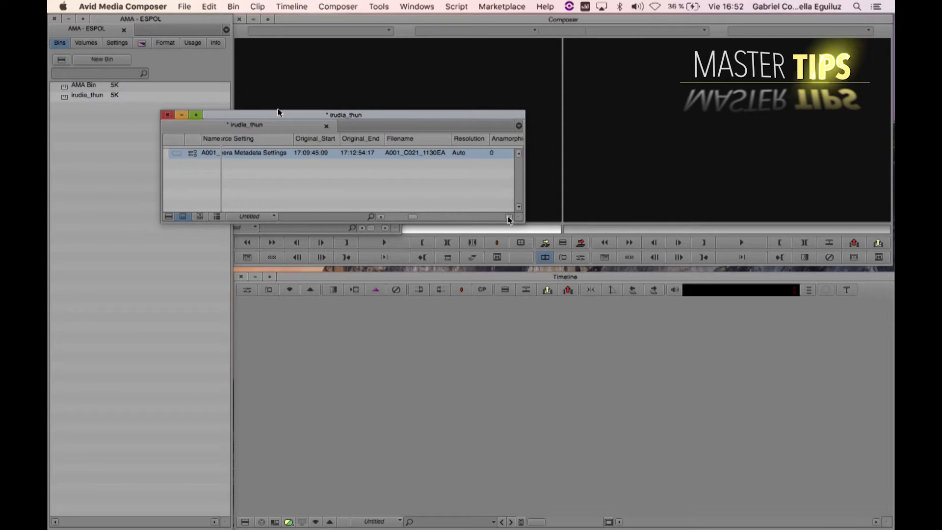
left_click(509, 218)
left_click_drag(509, 219, 508, 221)
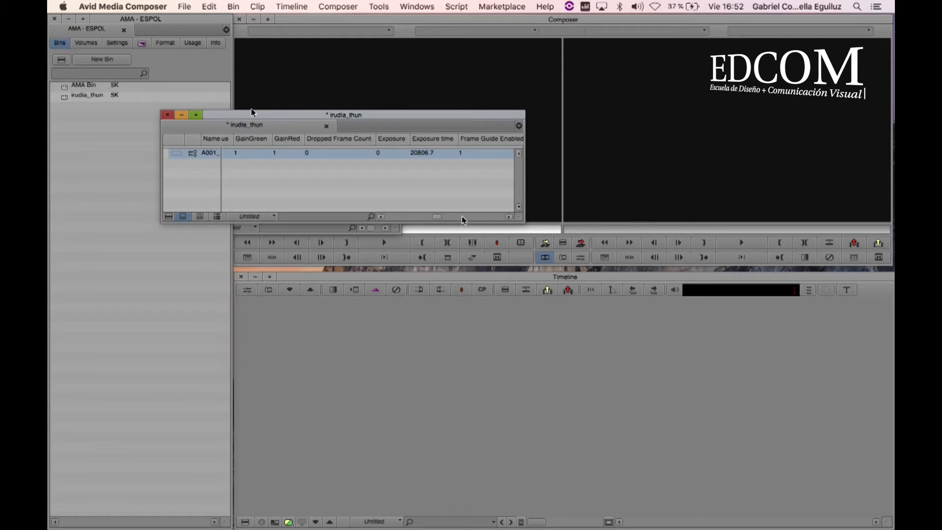
left_click_drag(441, 218, 457, 219)
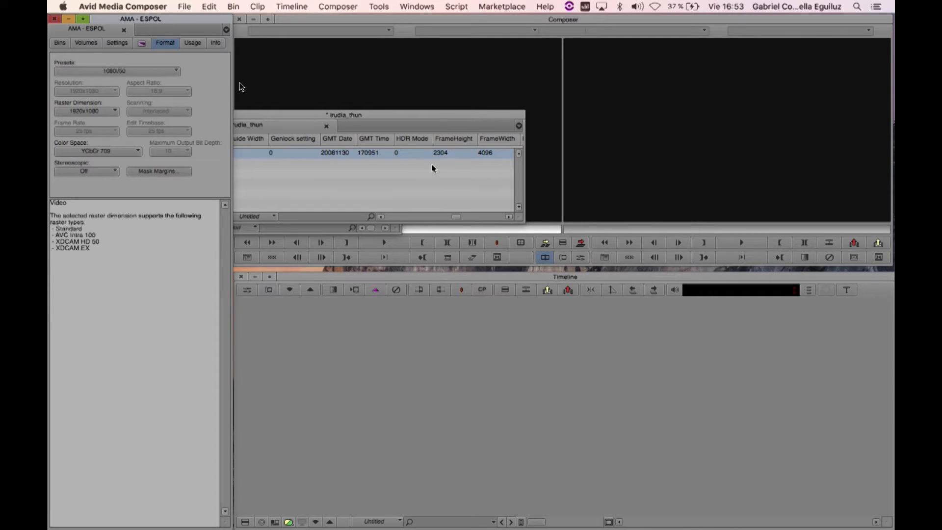
Step: Load the A001_C021_1130EA clip in the source monitor and play a few seconds of it
left_click(440, 178)
double_click(206, 153)
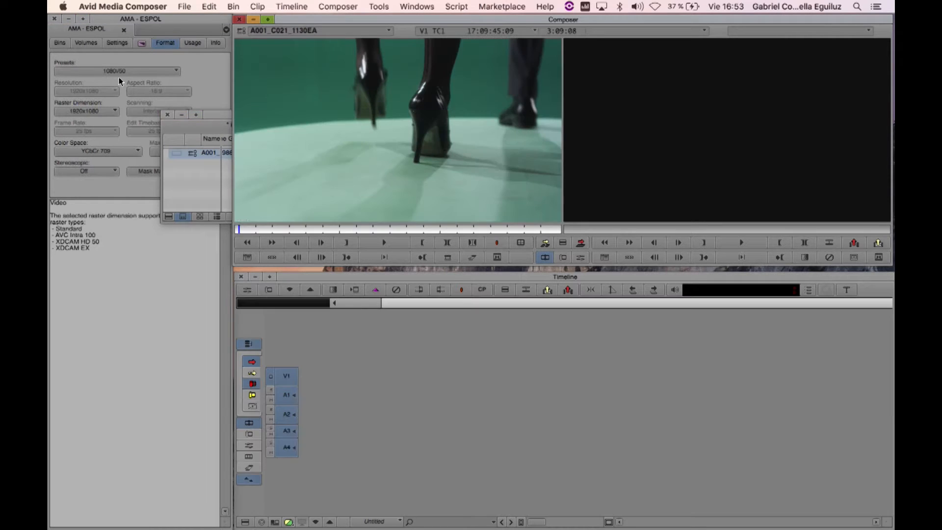
key("space")
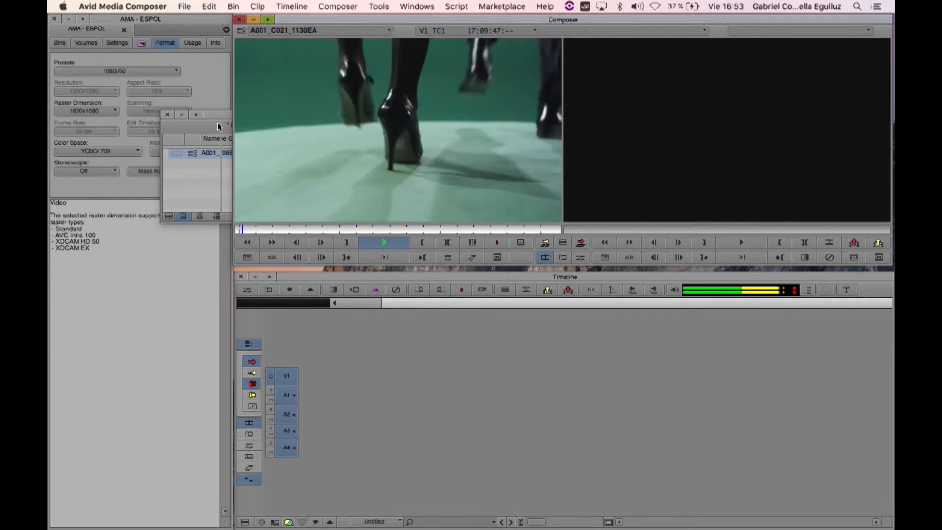
key("space")
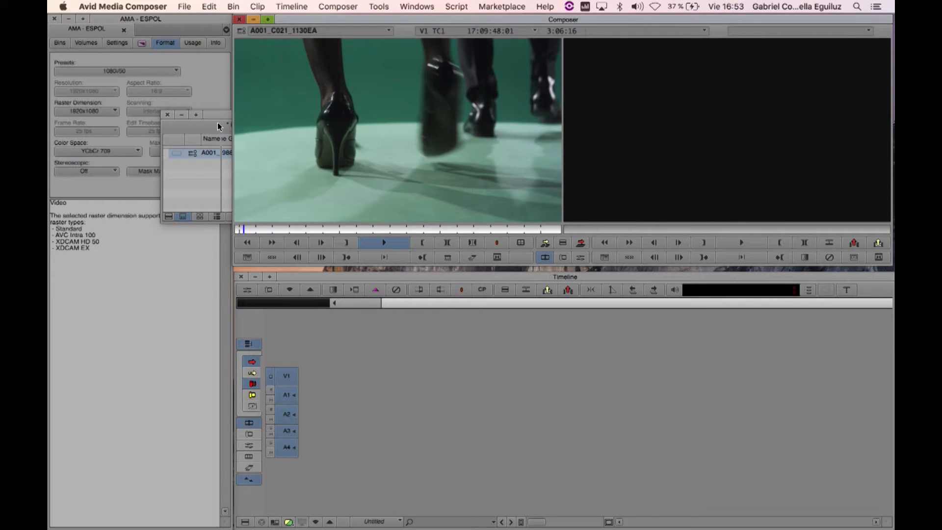
Step: Link the Clips P2 broadcast folder from AMA_media/broadcast_media/media broadcast11 into the irudia_thun bin
left_click(217, 122)
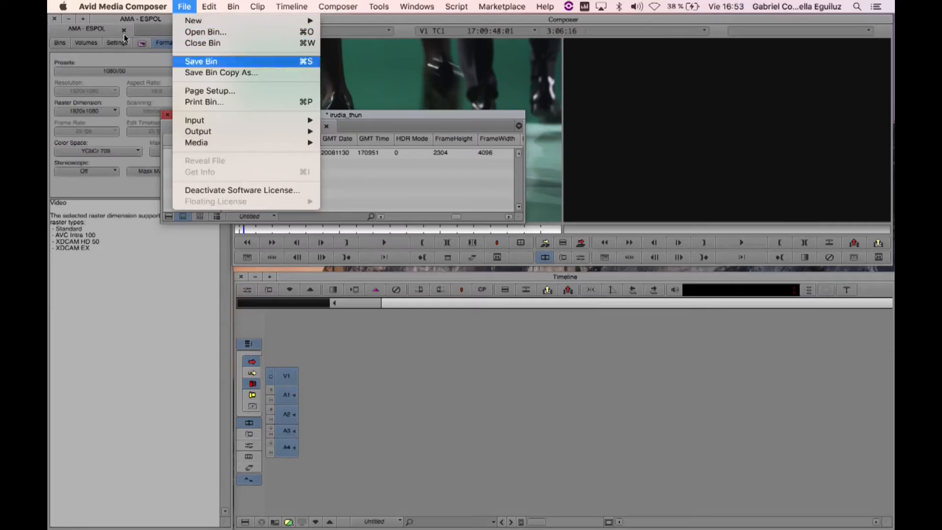
key("Down")
key("Down")
key("Down")
key("Down")
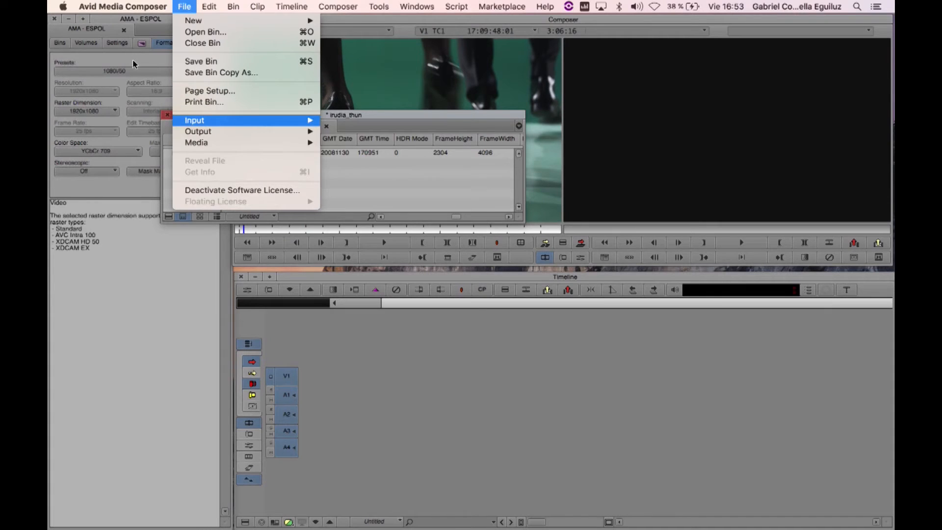
key("Right")
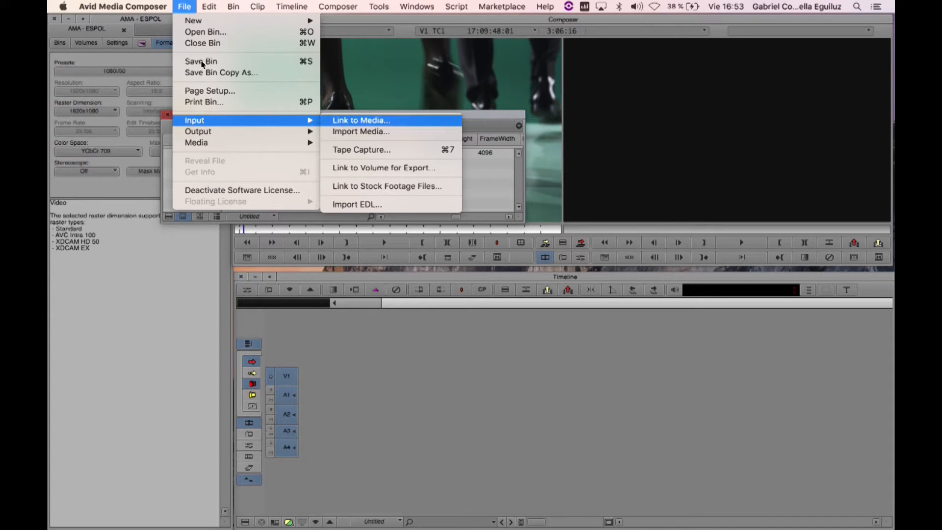
key("Return")
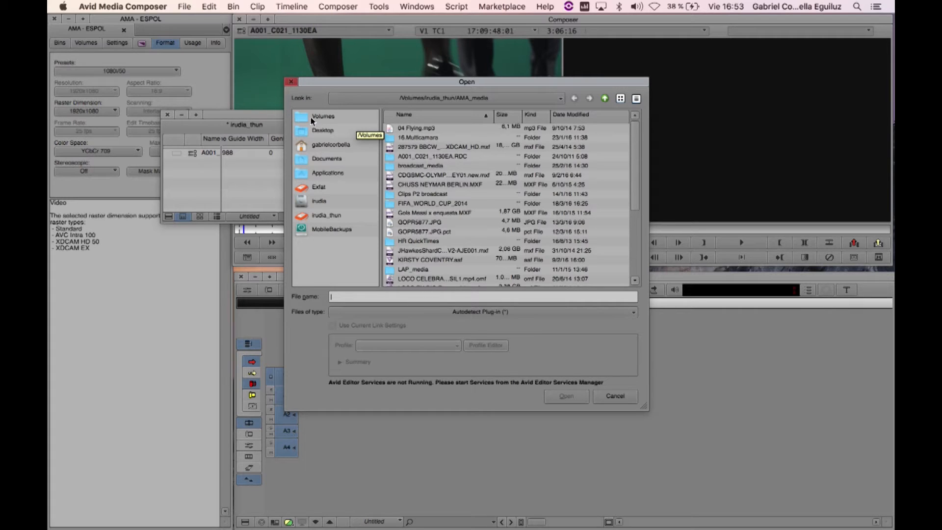
double_click(426, 166)
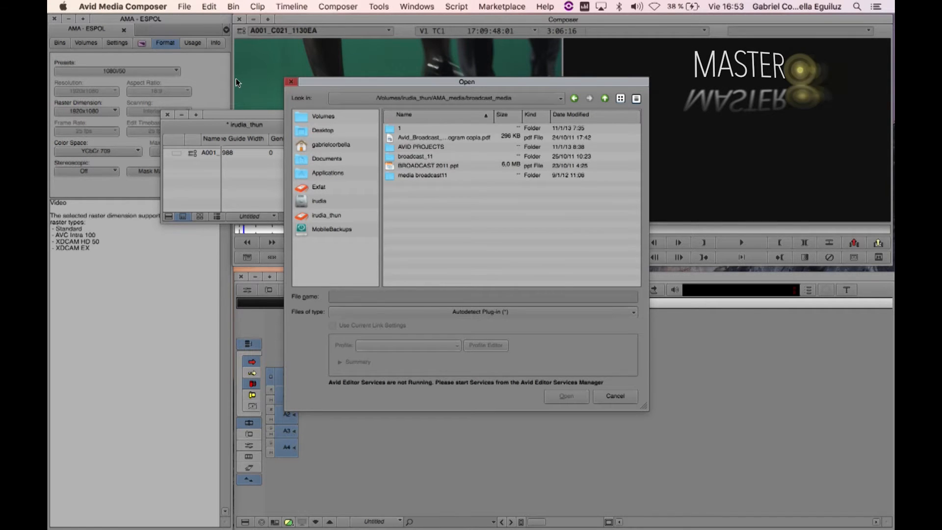
double_click(424, 156)
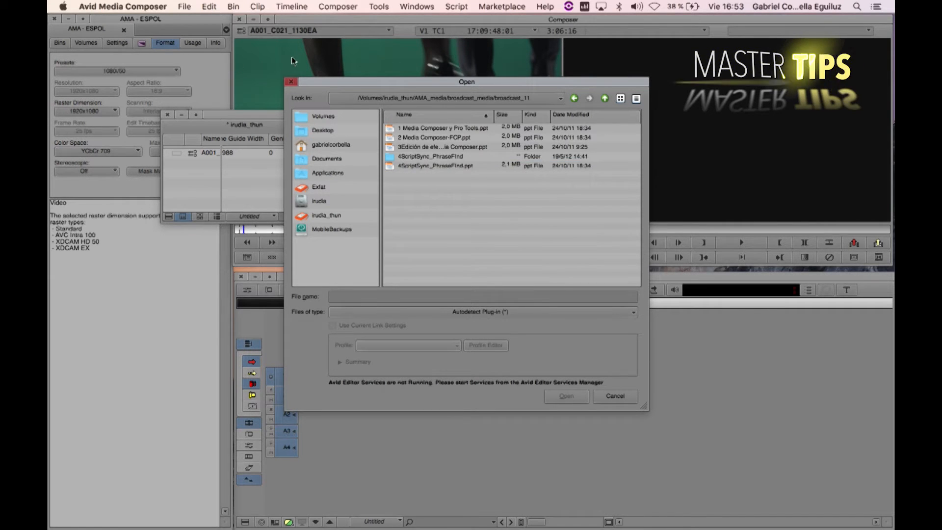
left_click(574, 98)
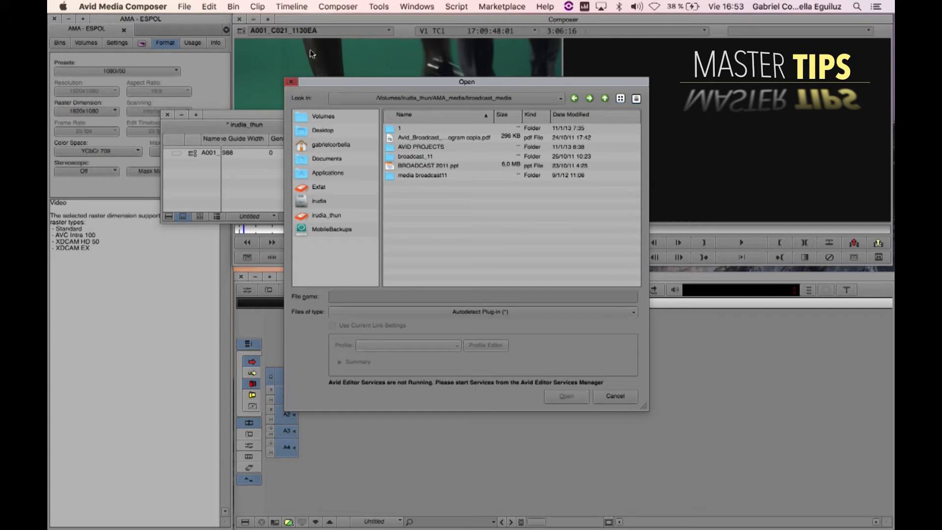
double_click(411, 175)
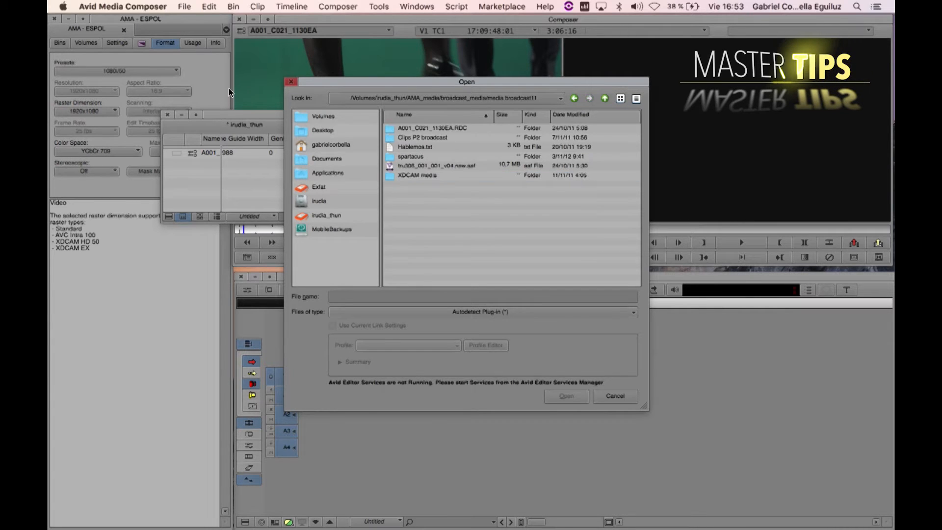
left_click(424, 138)
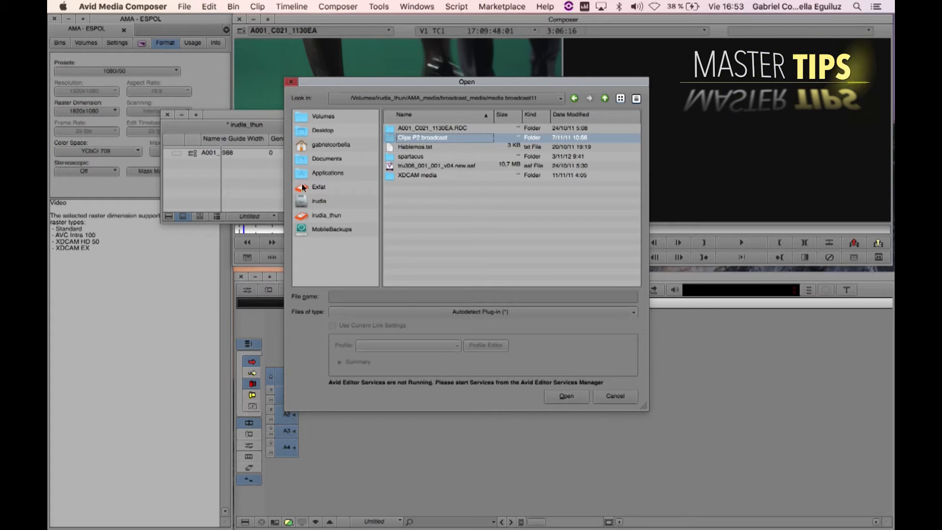
key("Return")
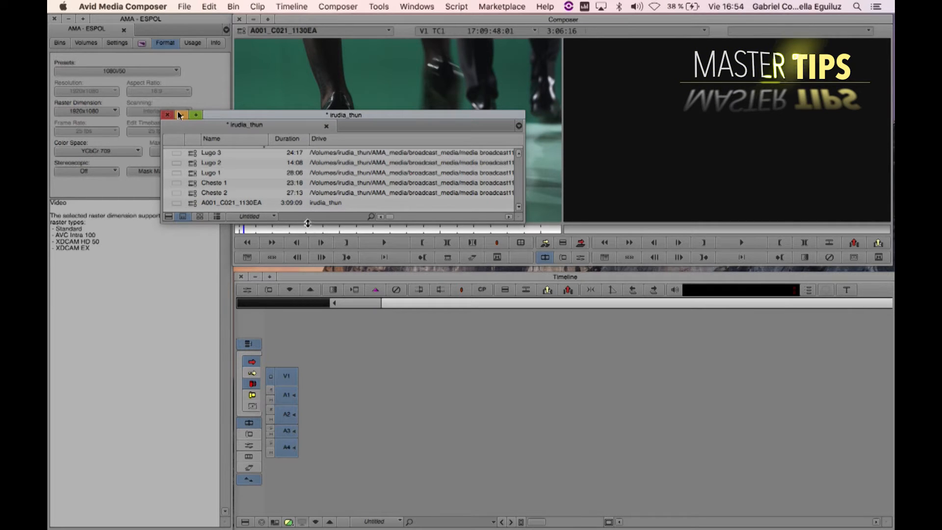
Step: Make the irudia_thun bin window taller, move it aside, and play the Cheste 2 clip from about its middle
left_click_drag(308, 227, 302, 268)
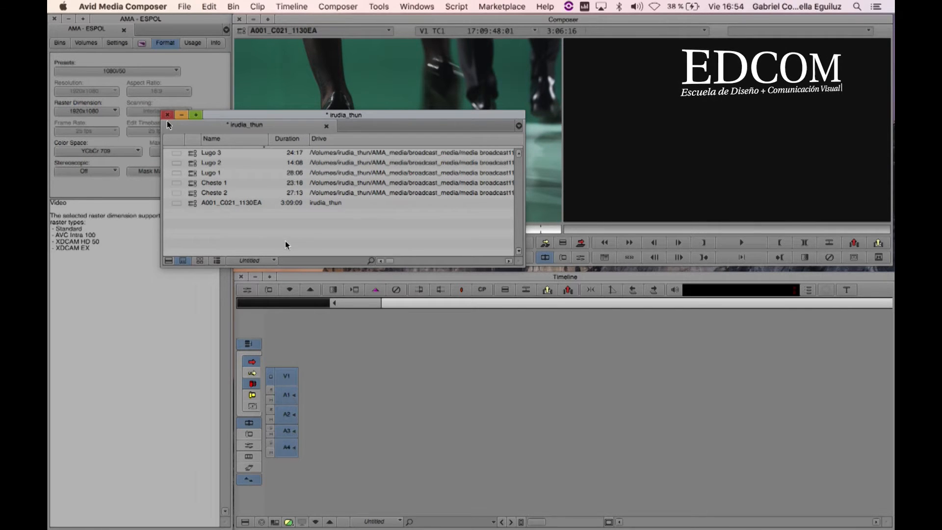
left_click_drag(341, 111, 273, 103)
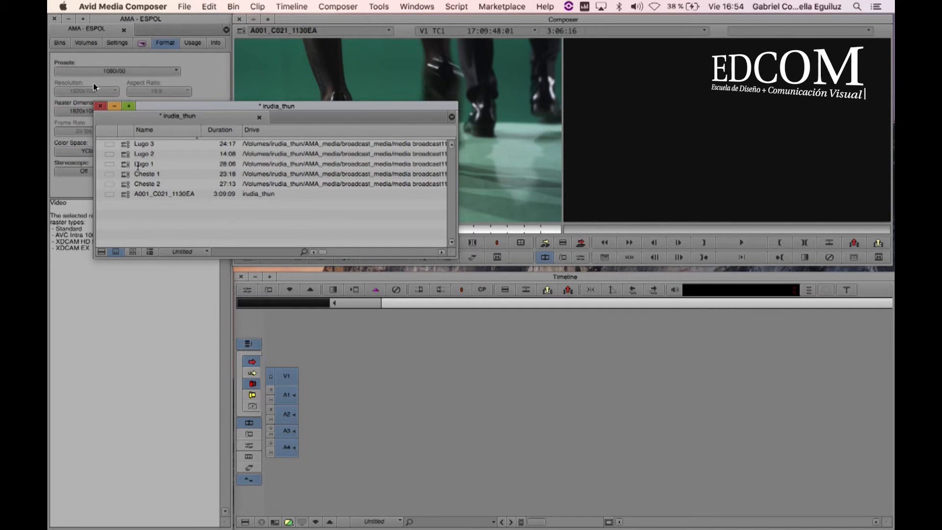
left_click(128, 185)
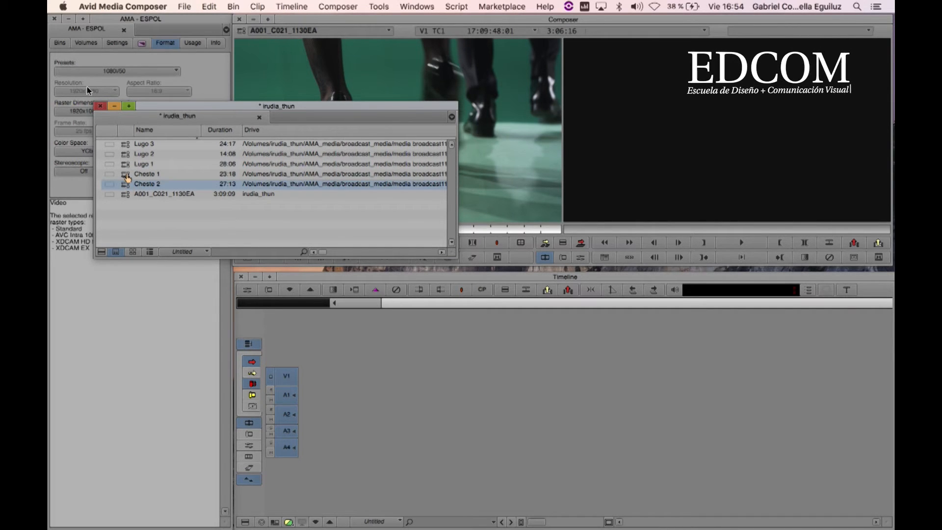
left_click(126, 176)
double_click(127, 185)
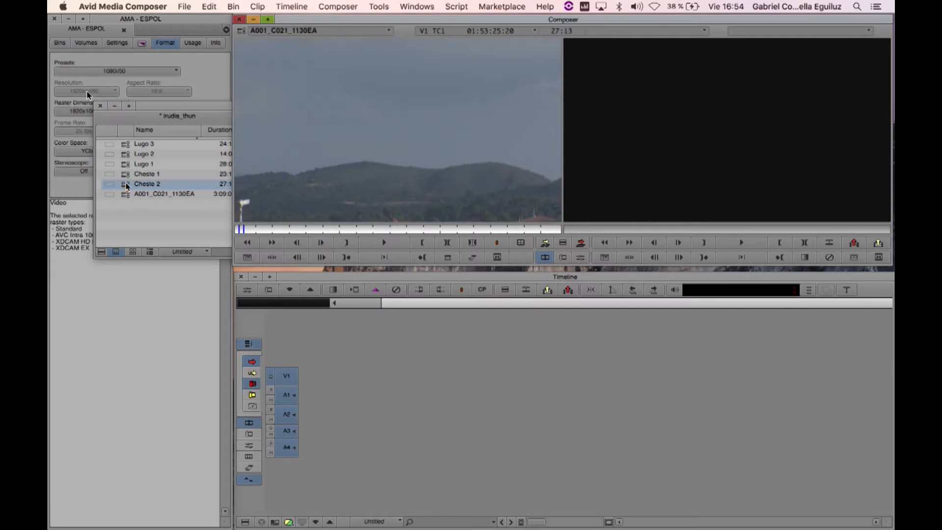
left_click(381, 228)
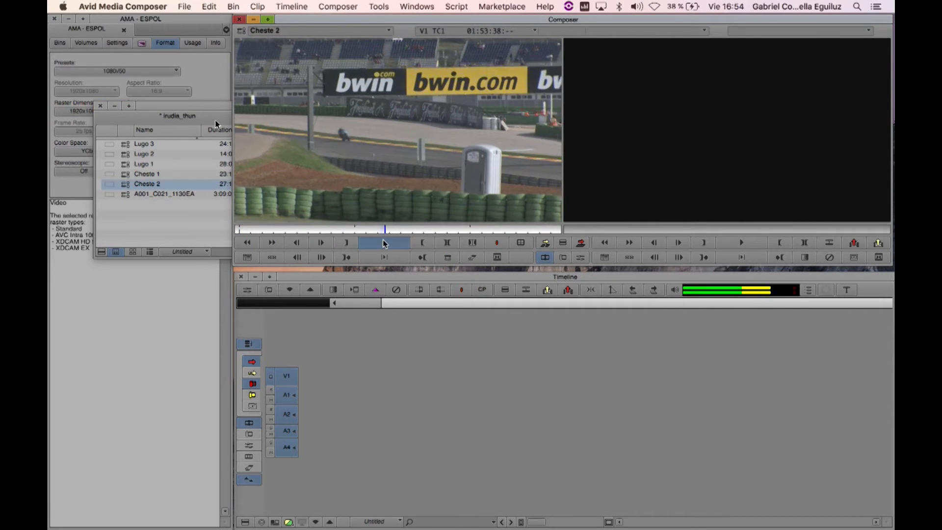
left_click(384, 243)
Step: Load the Cheste 1 clip in the source monitor and play a short section from partway through
double_click(122, 175)
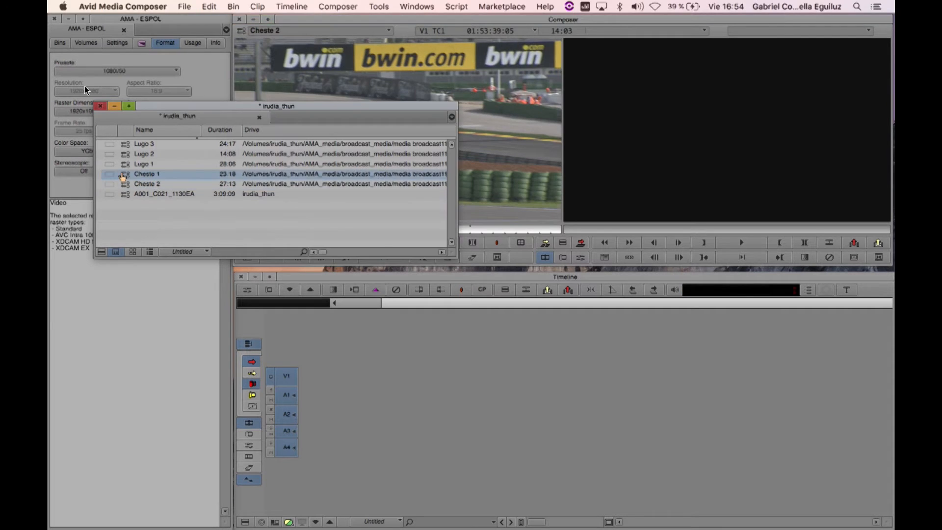
left_click(374, 239)
left_click(378, 242)
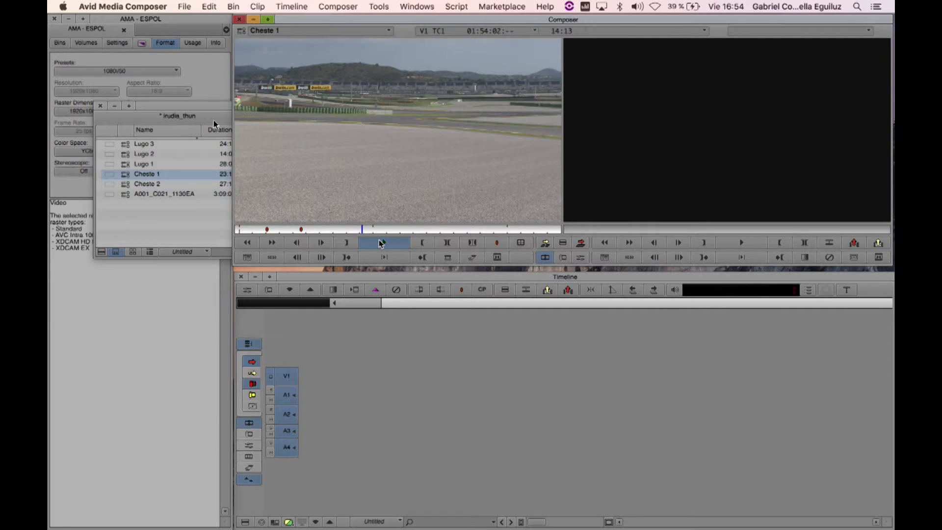
left_click(378, 242)
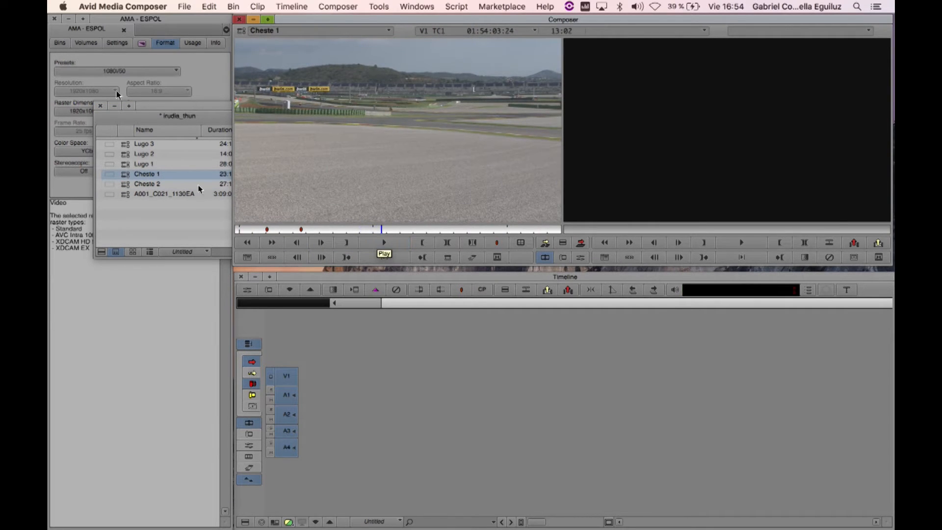
Step: Load the Lugo 3 clip in the source monitor and play a short section from before its middle
double_click(137, 145)
left_click(391, 230)
left_click(360, 229)
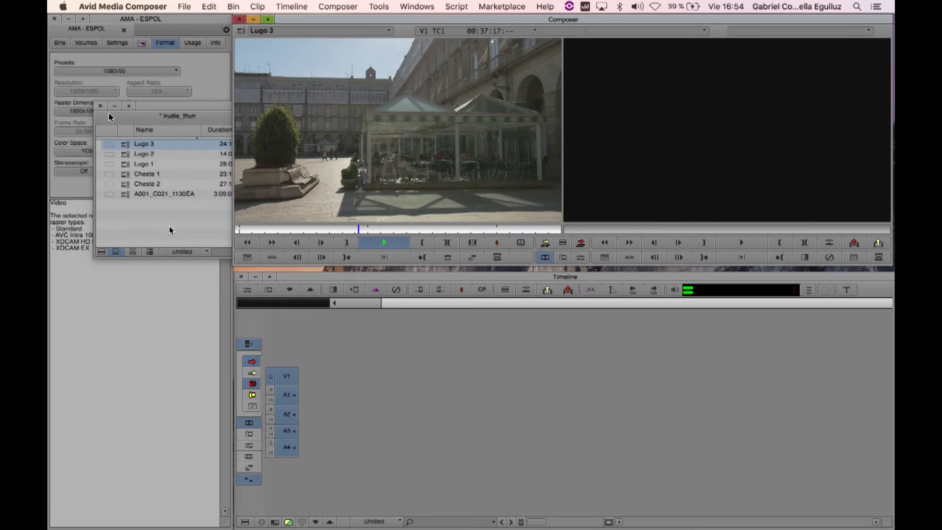
Step: Link the XDCAM media folder from AMA_media/broadcast_media/media broadcast11 into the irudia_thun bin
left_click(179, 184)
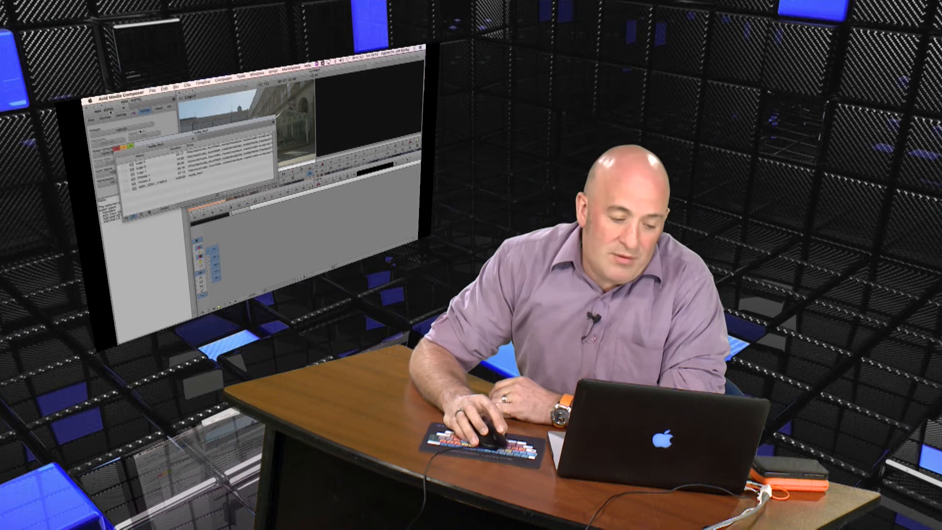
left_click(185, 7)
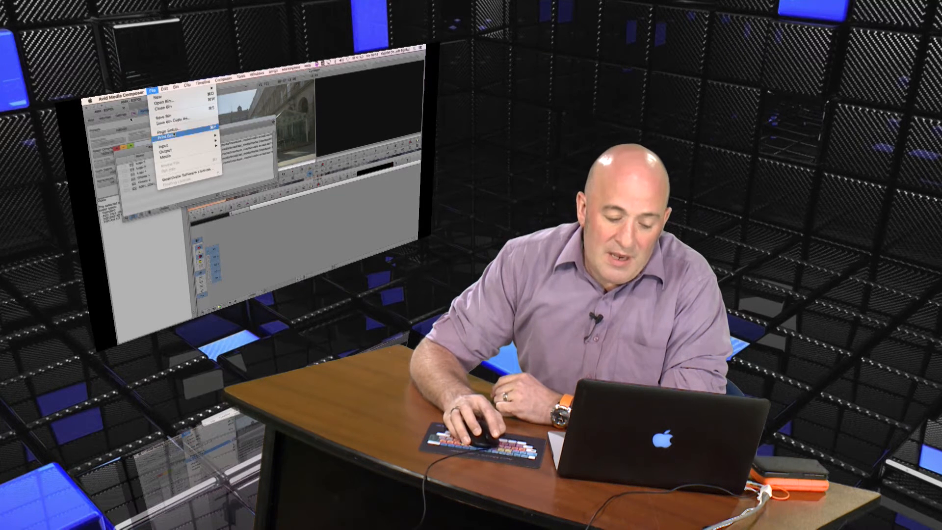
mouse_move(206, 138)
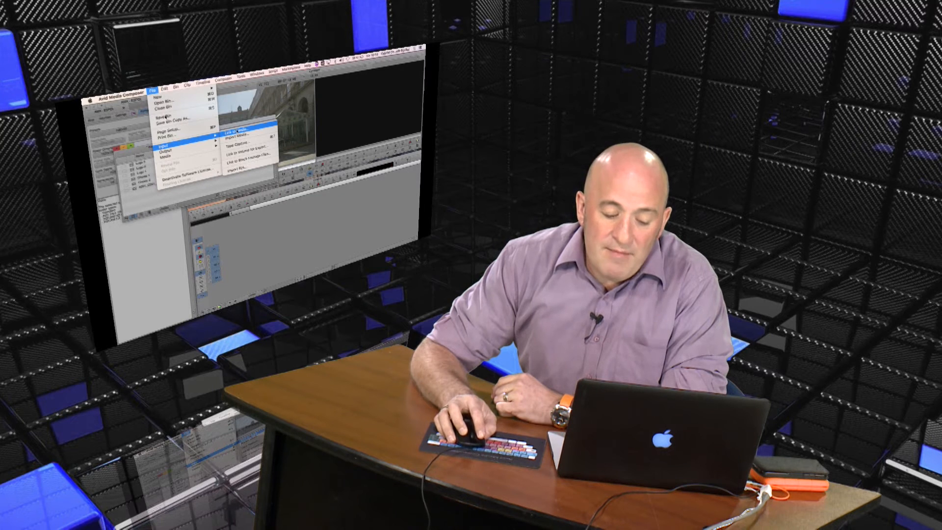
left_click(237, 131)
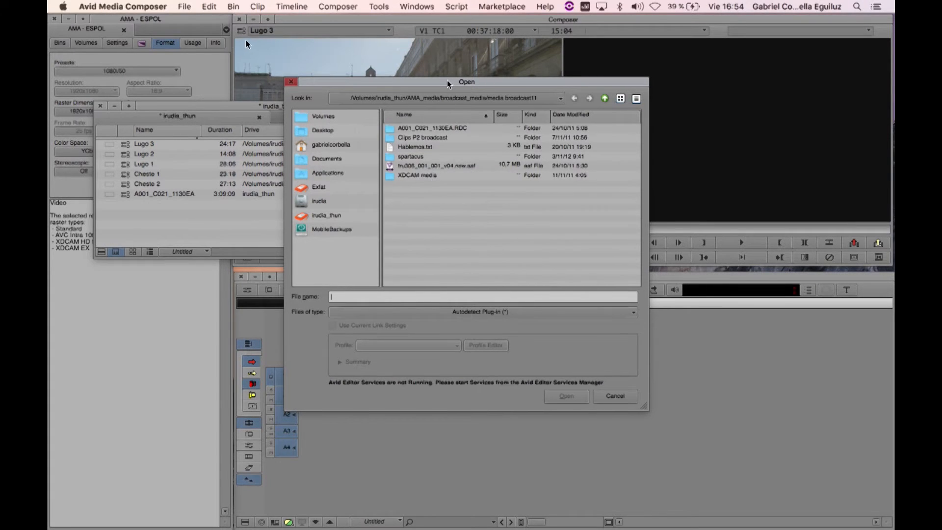
left_click_drag(446, 81, 335, 58)
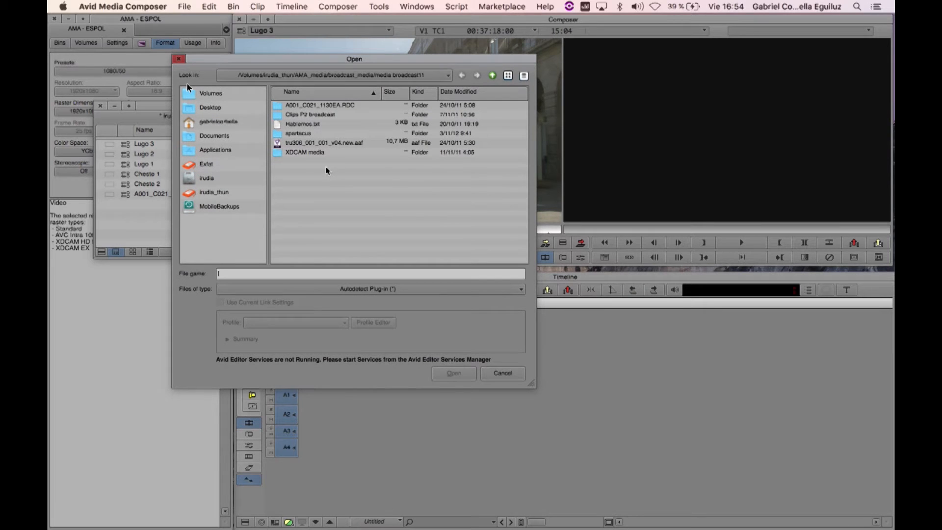
left_click(297, 154)
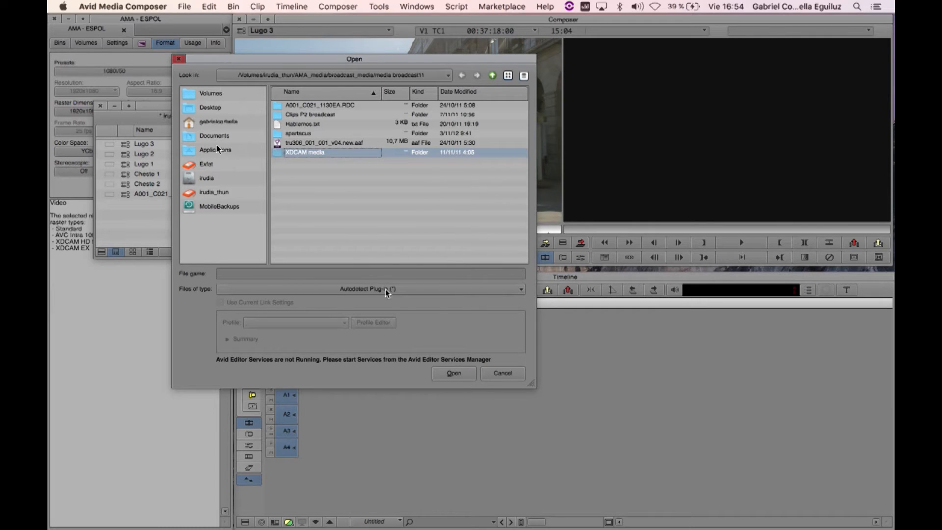
left_click(454, 373)
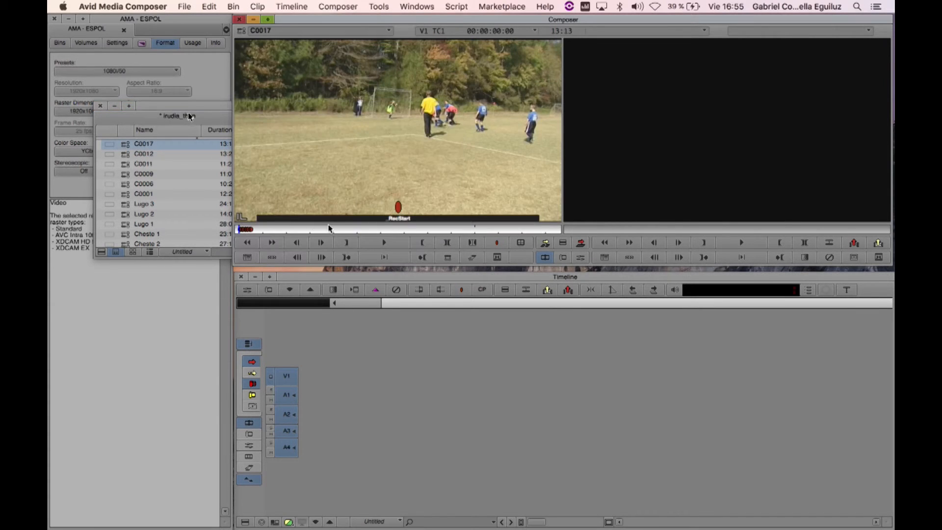
Step: Play the C0017 clip in the source monitor, scrub back through it, and return to the irudia_thun bin
key("space")
left_click_drag(406, 233, 321, 229)
left_click(195, 193)
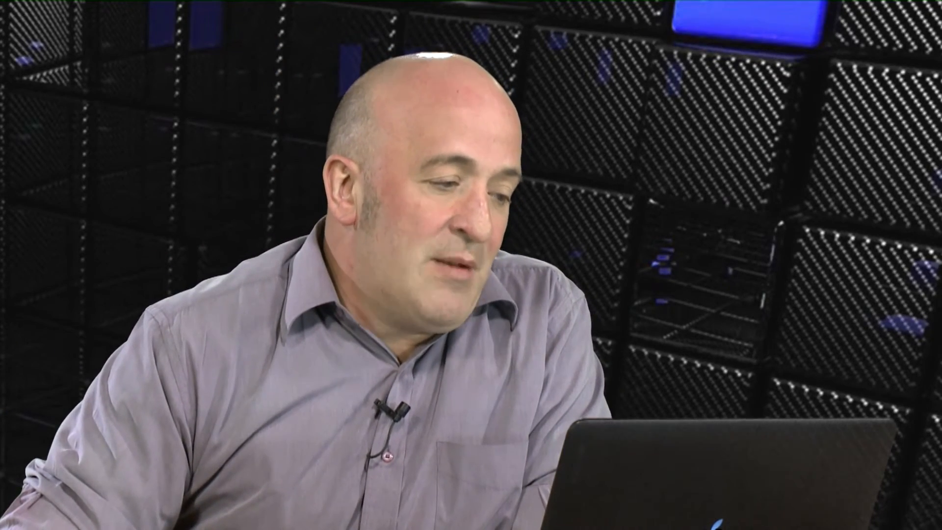
Step: Link the Above Angle Sawing.MOV file from the AMA_media/HR QuickTimes folder on irudia_thun into the bin
left_click(184, 7)
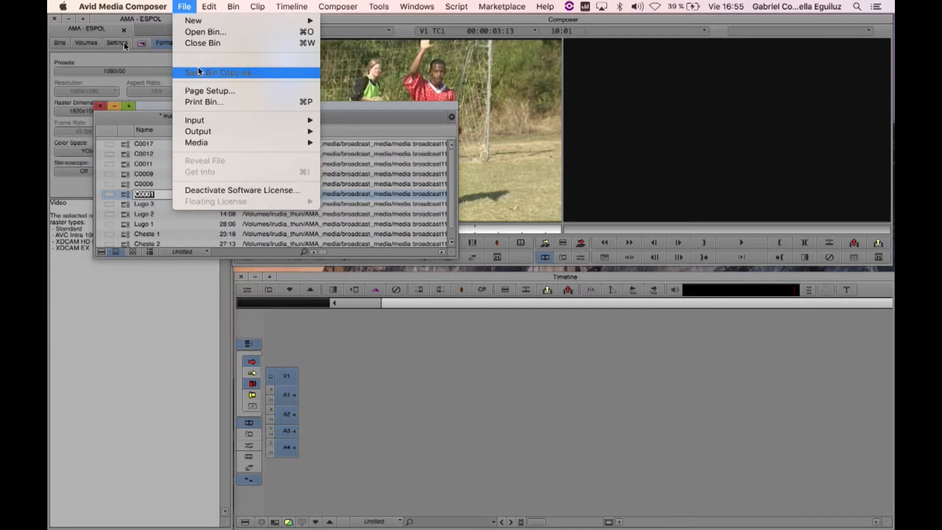
mouse_move(220, 122)
left_click(367, 124)
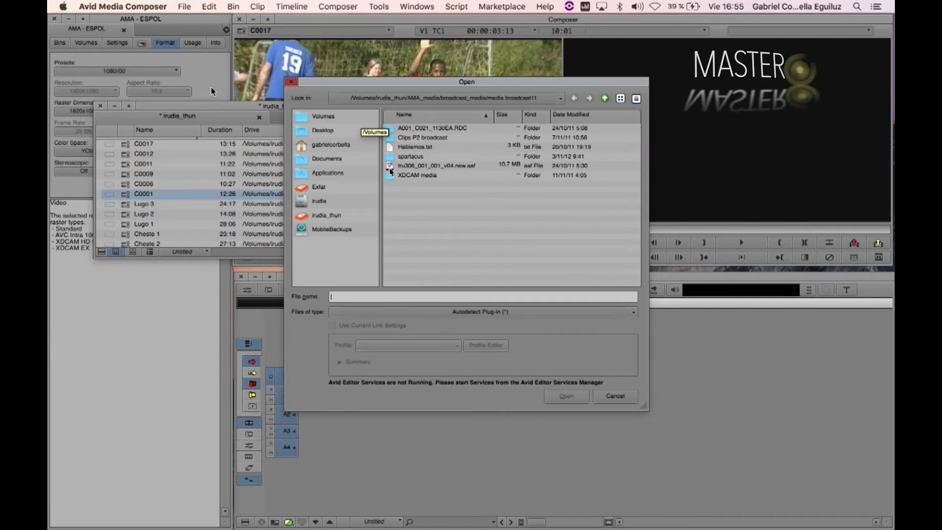
left_click(326, 215)
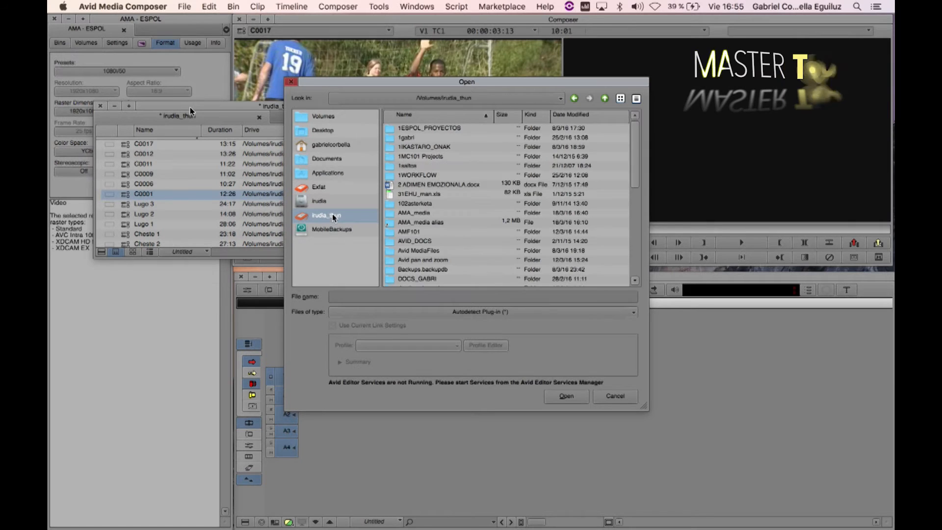
double_click(415, 213)
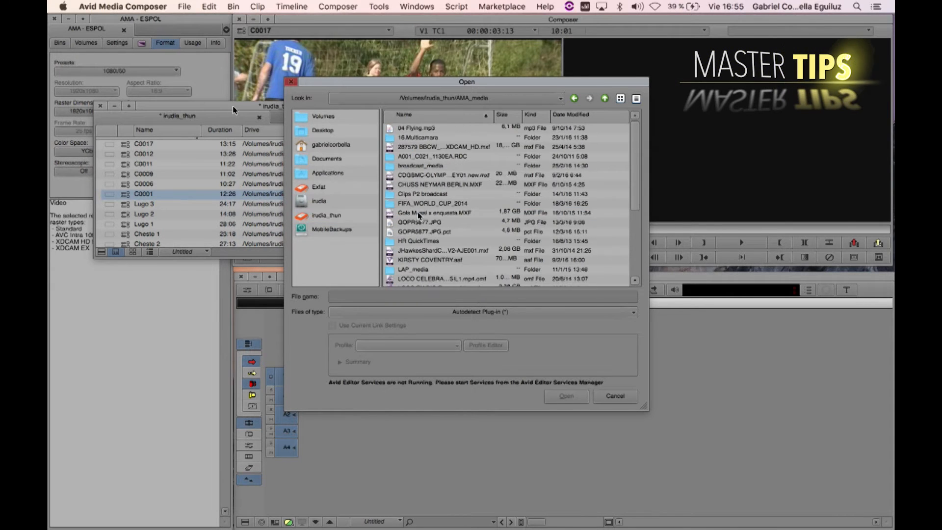
double_click(432, 241)
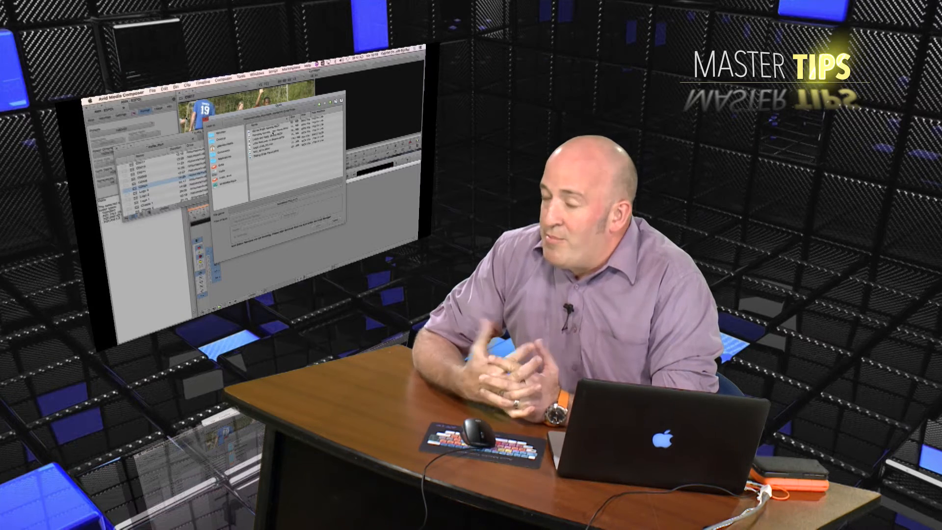
left_click(274, 129)
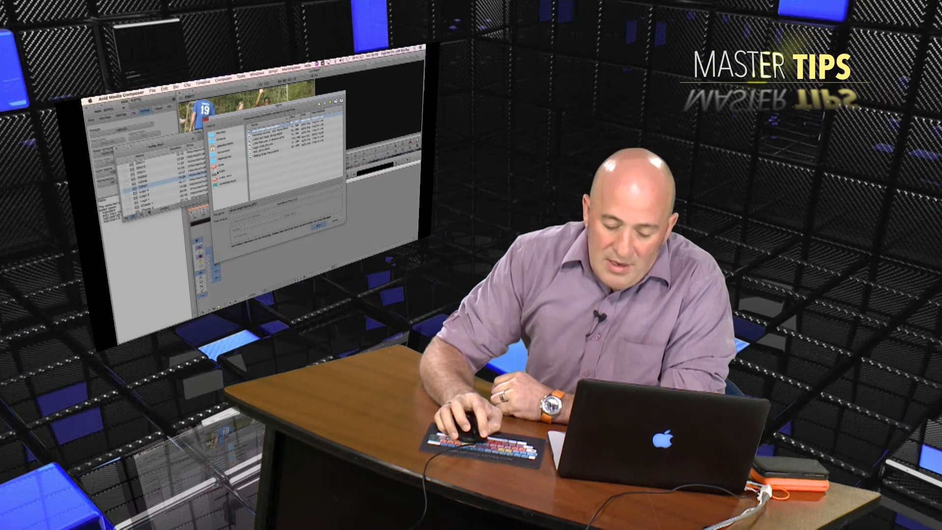
left_click(318, 225)
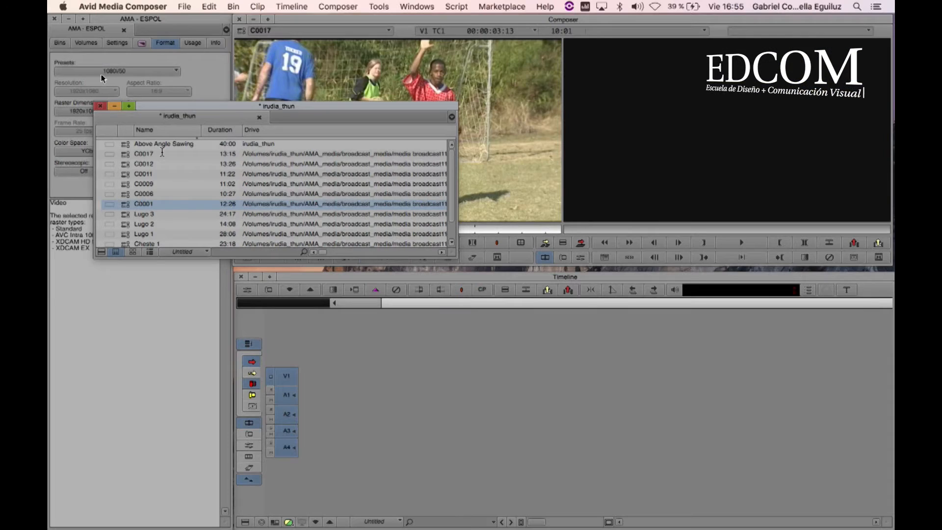
Step: Load the Above Angle Sawing clip in the source monitor and play its first three seconds
double_click(125, 145)
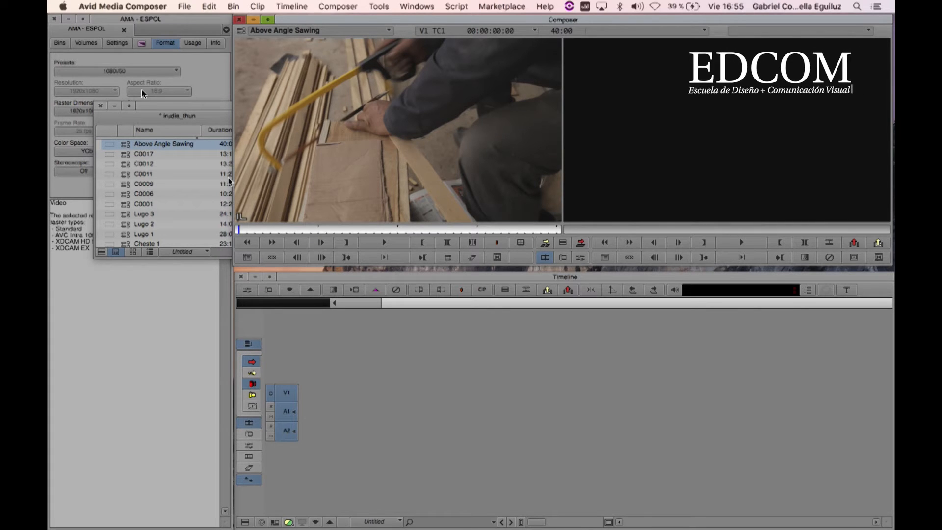
key("space")
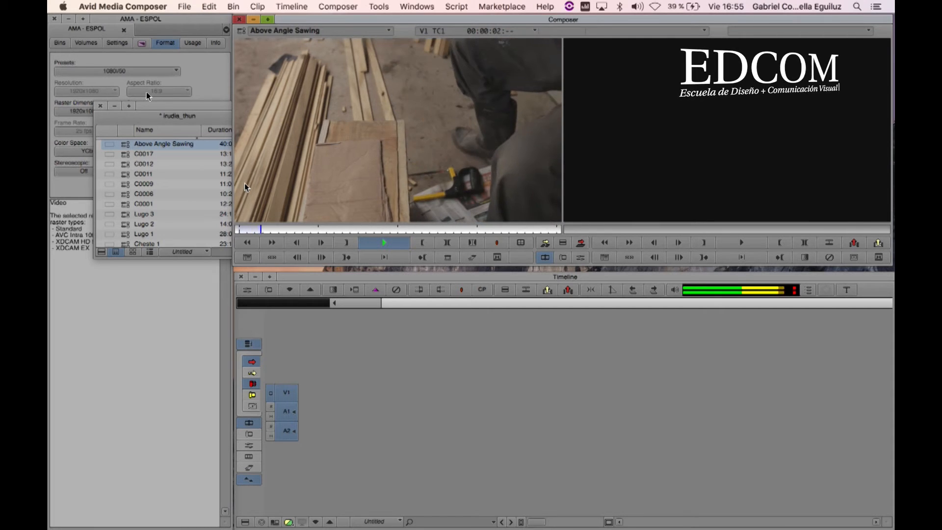
key("space")
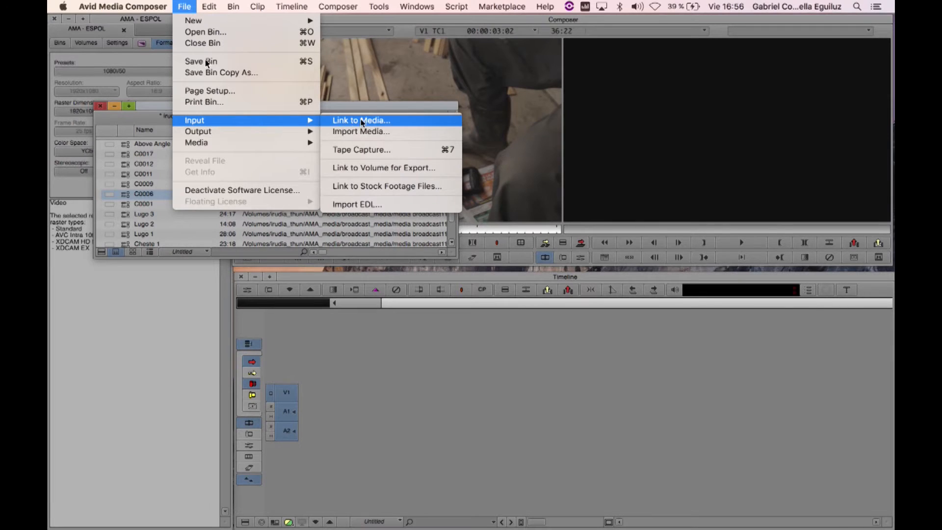
Step: Link JHawkesShardCompV2-AJE001.mxf from the AMA_media folder into the bin and load the clip in the source monitor
left_click(362, 121)
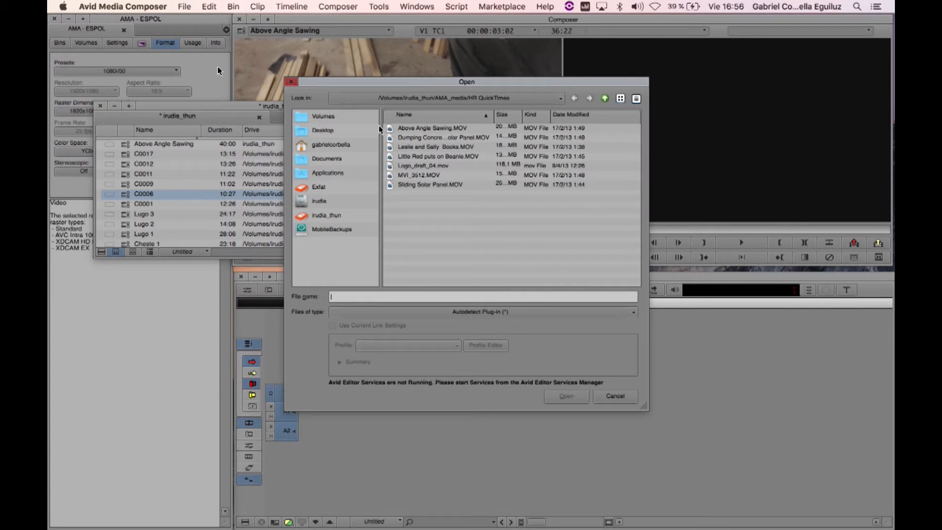
left_click(330, 217)
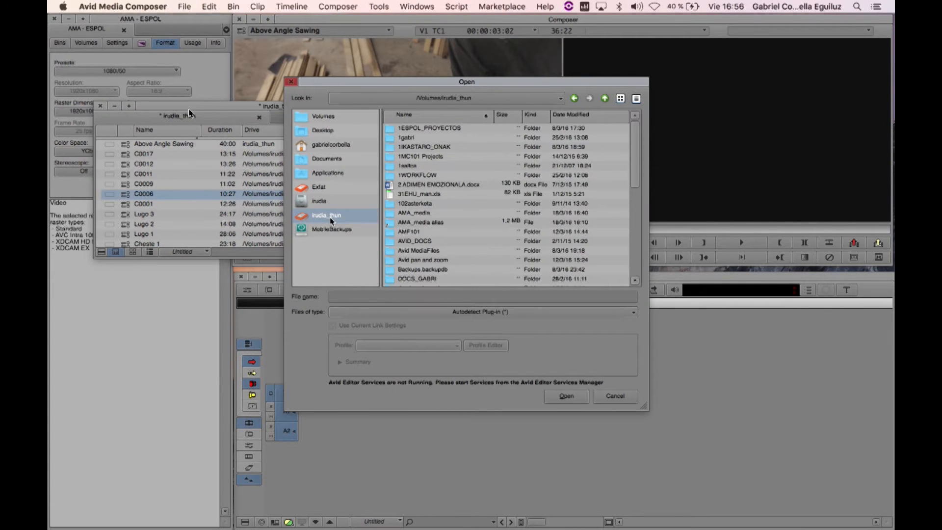
double_click(413, 214)
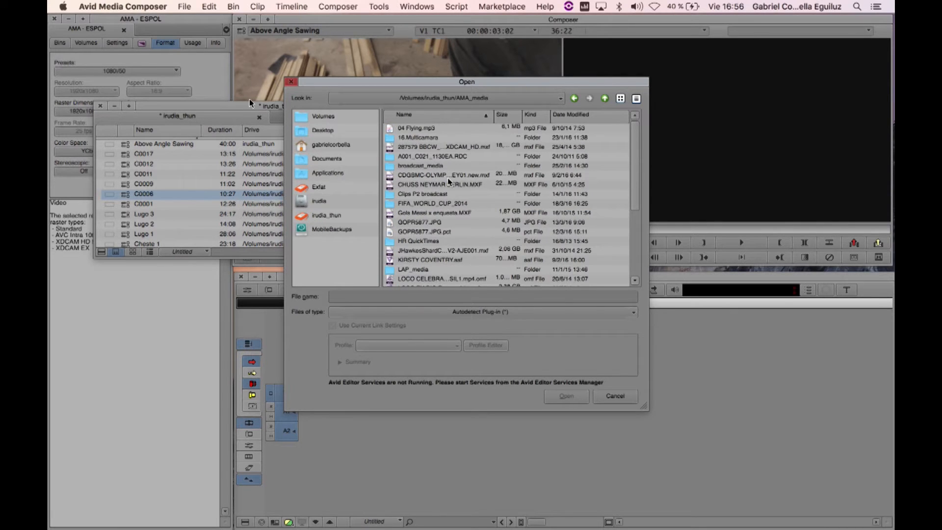
left_click(449, 249)
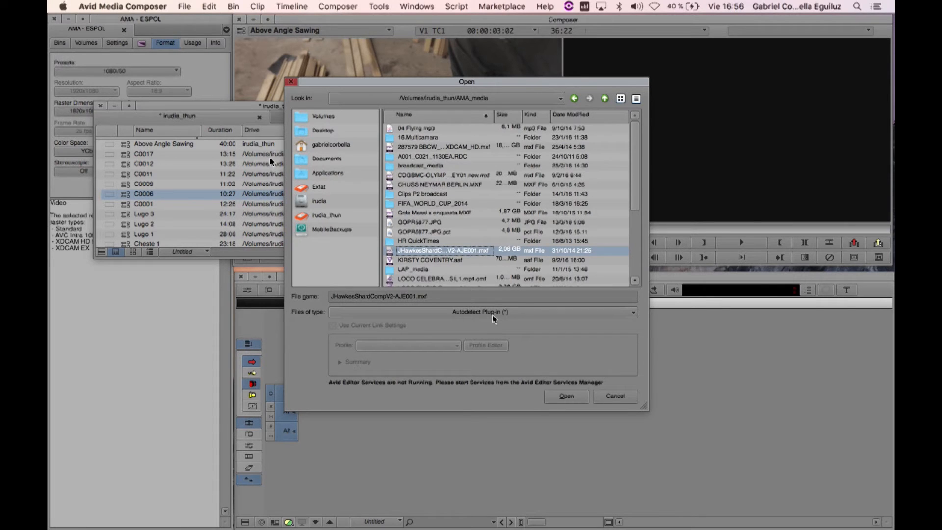
left_click(568, 399)
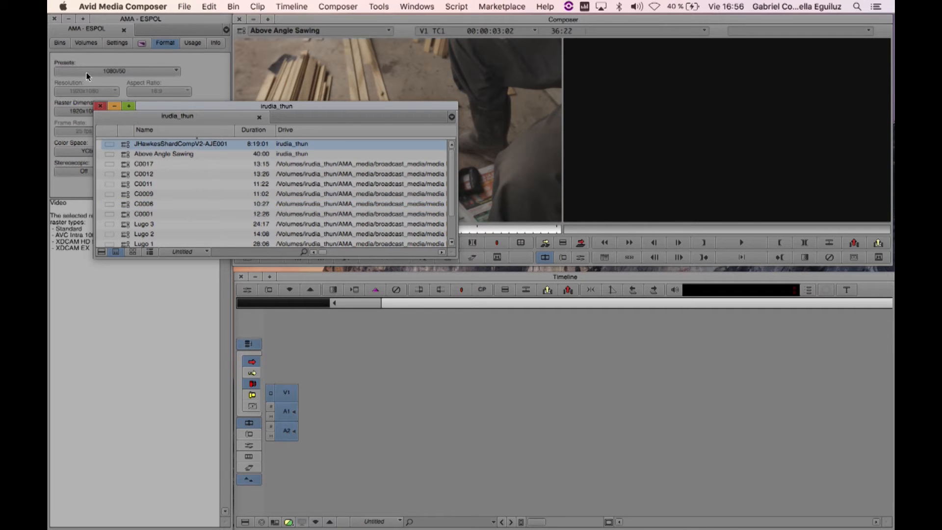
key("Return")
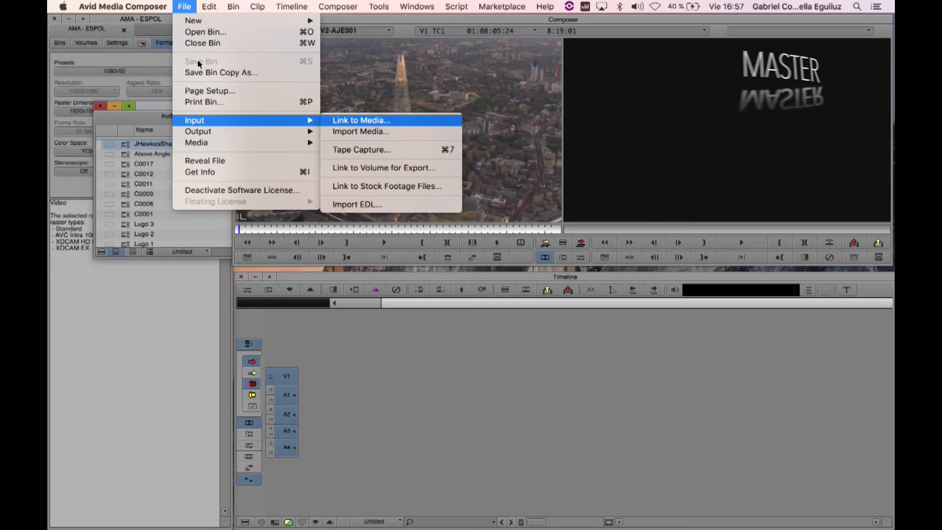
Step: Link Gols Messi x enquesta.MXF from AMA_media into the bin, using the MXF (*.MXF) plug-in as the file type
left_click(348, 121)
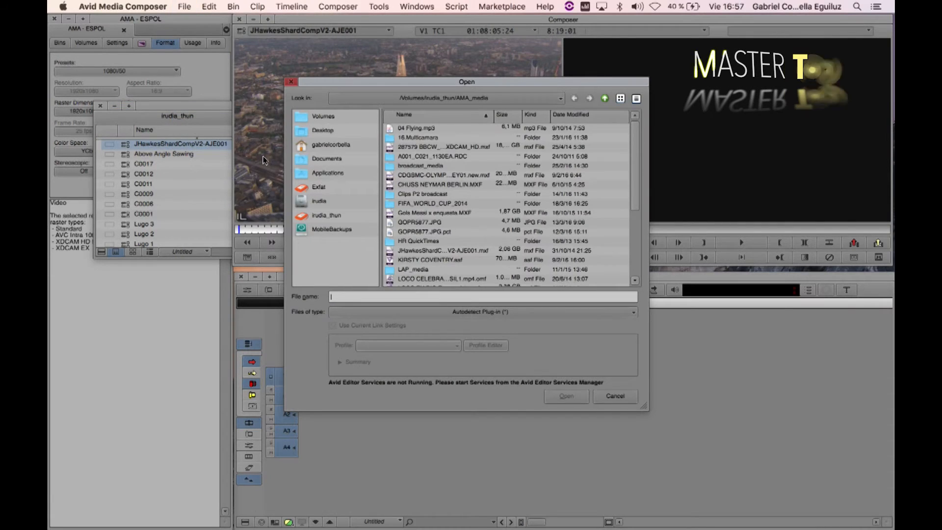
left_click(479, 312)
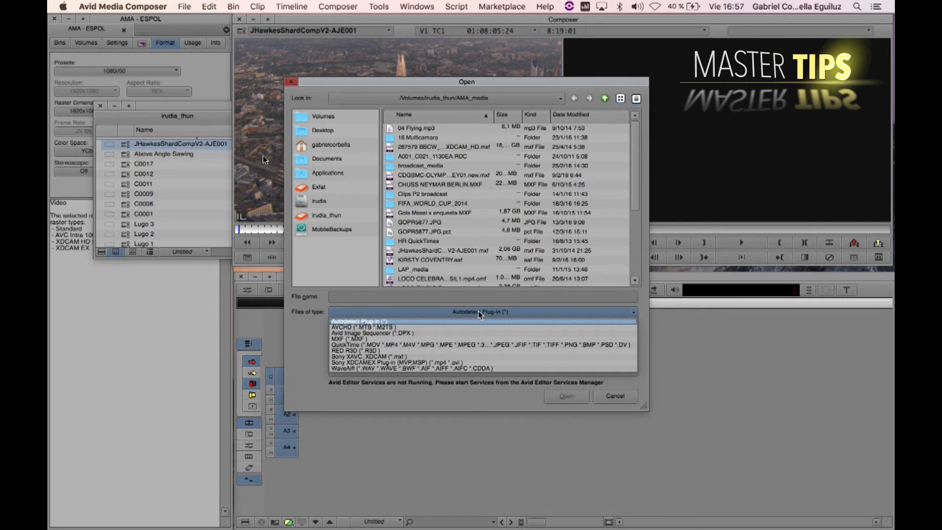
left_click(430, 340)
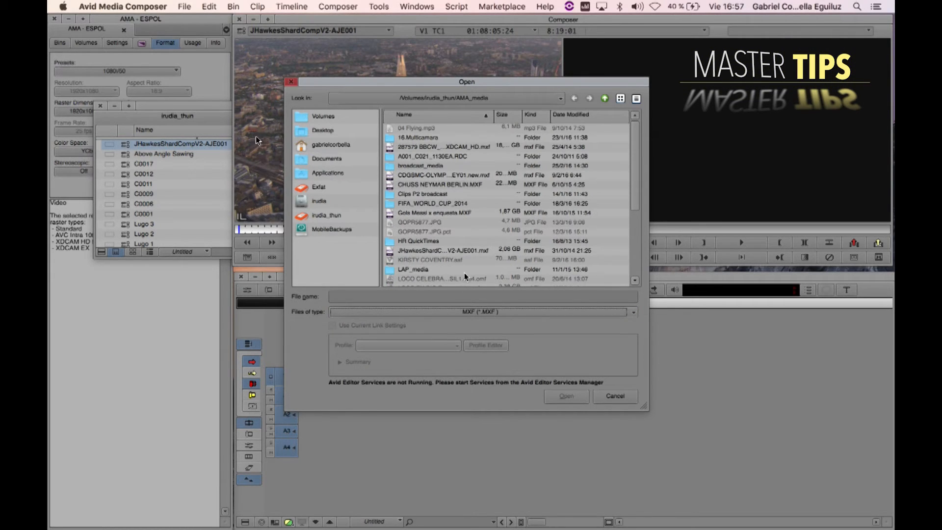
left_click(461, 214)
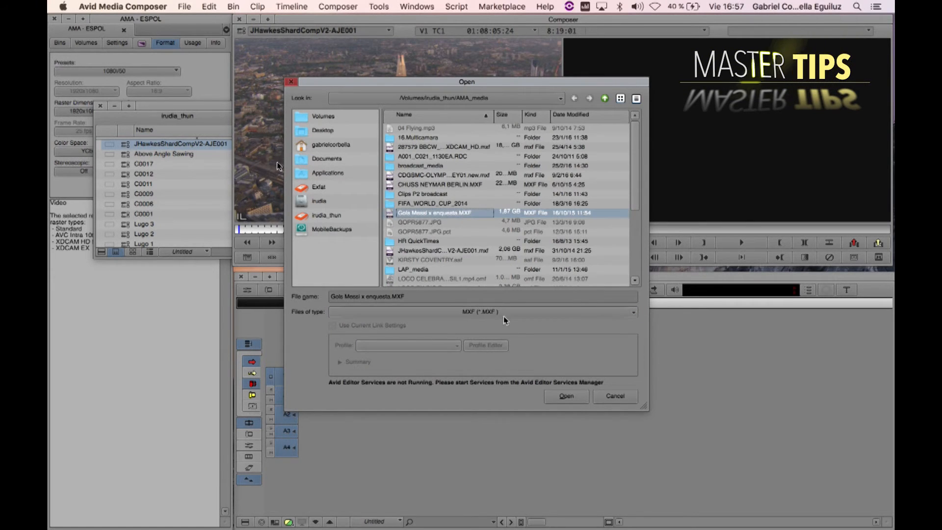
left_click(562, 395)
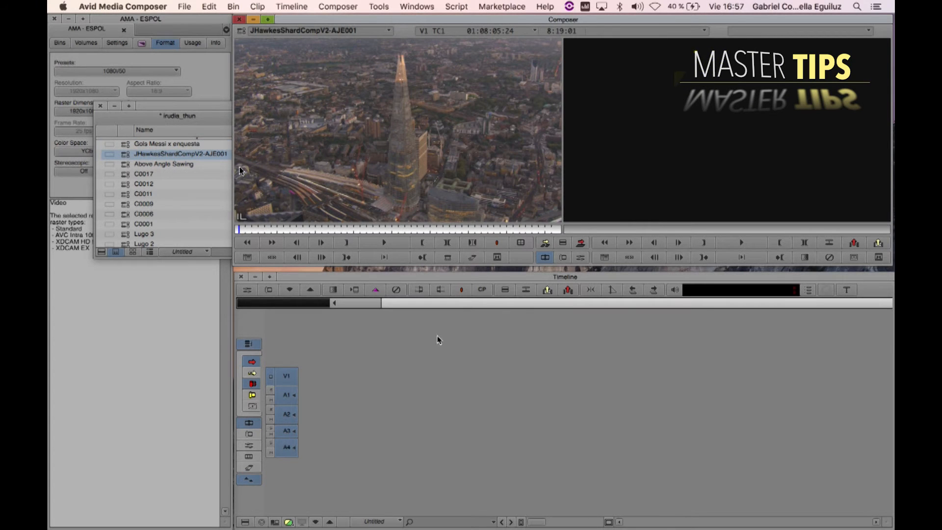
Step: Make the irudia_thun bin window wider and taller, and move the Video column directly after the Drive column
left_click(127, 107)
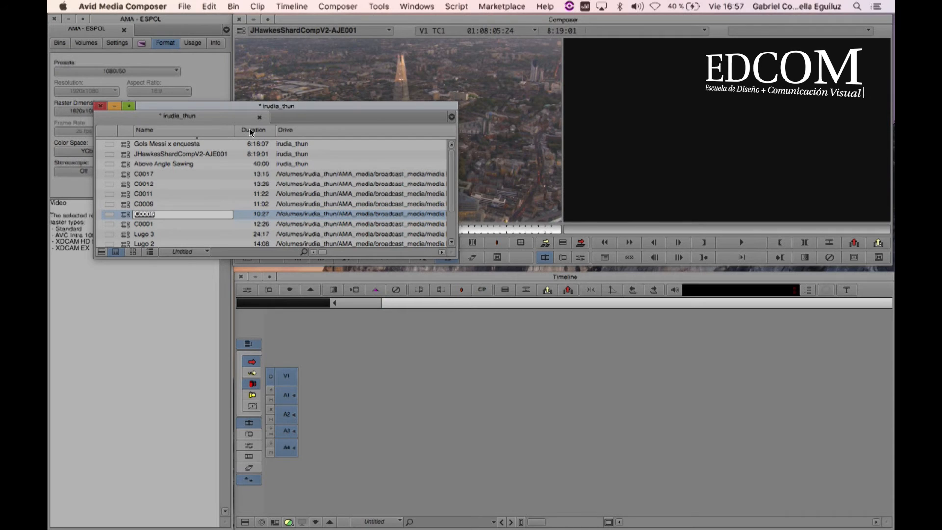
left_click_drag(276, 128, 423, 136)
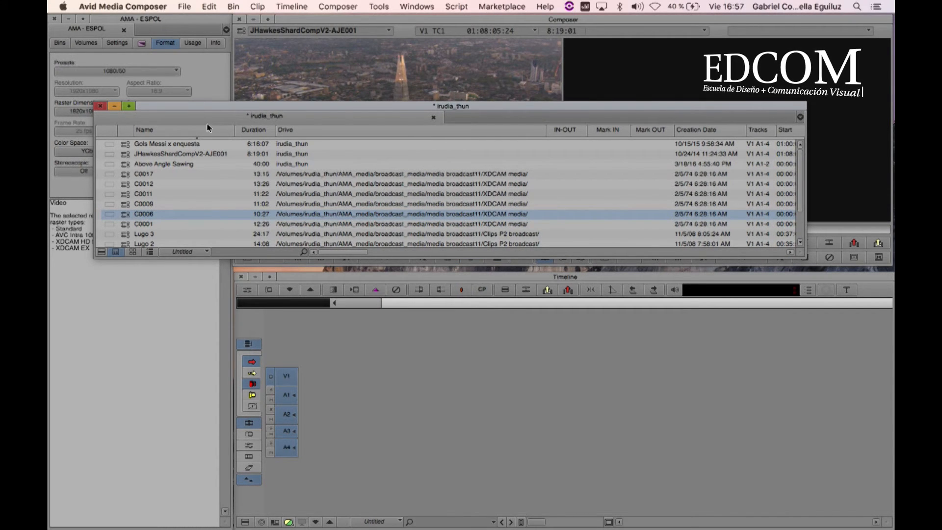
scroll(199, 125, "right", 5)
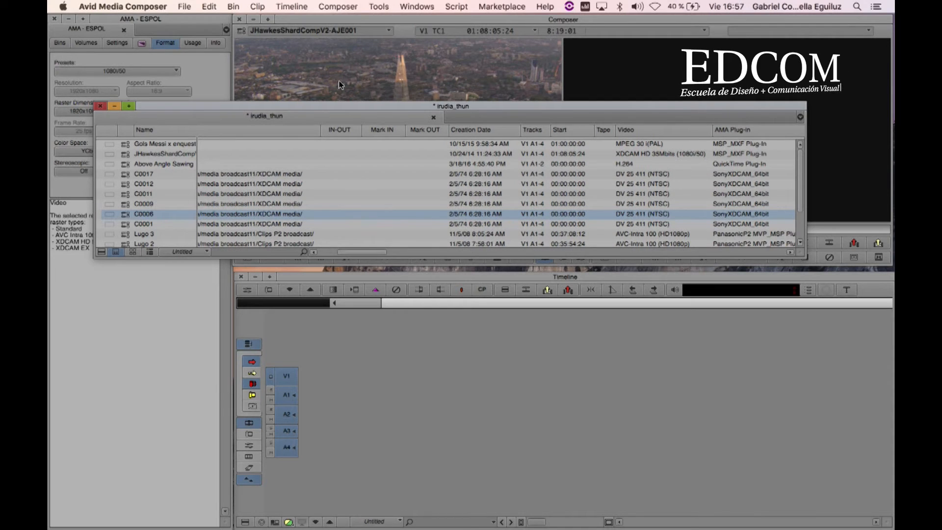
left_click_drag(342, 69, 196, 72)
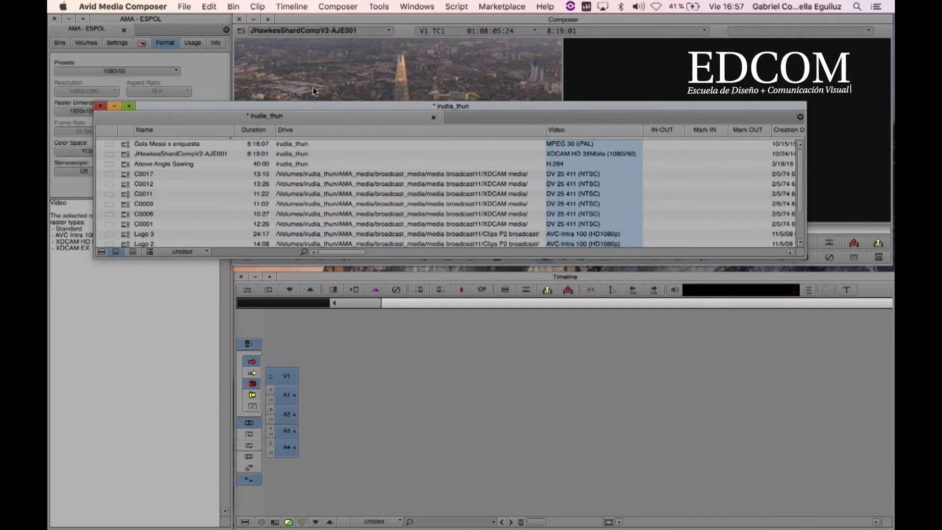
left_click_drag(358, 128, 358, 187)
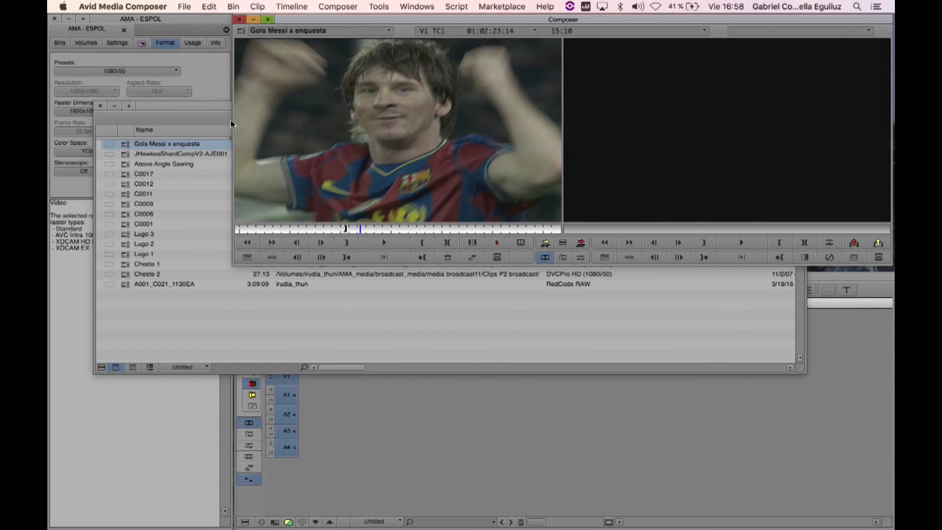
Step: Mark the out point of Gols Messi x enquesta at 01:02:23:14 and splice the range into a new sequence in AMA Bin
key("i")
key("v")
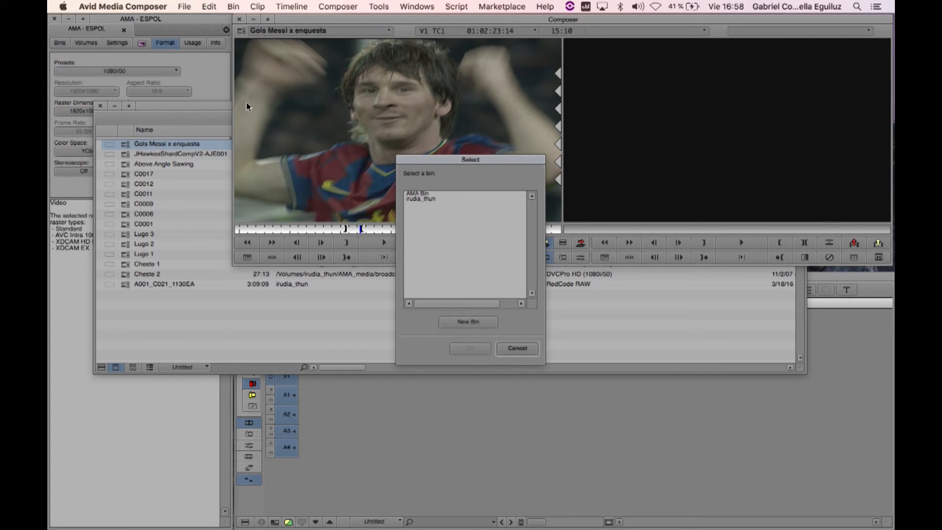
key("Down")
key("Up")
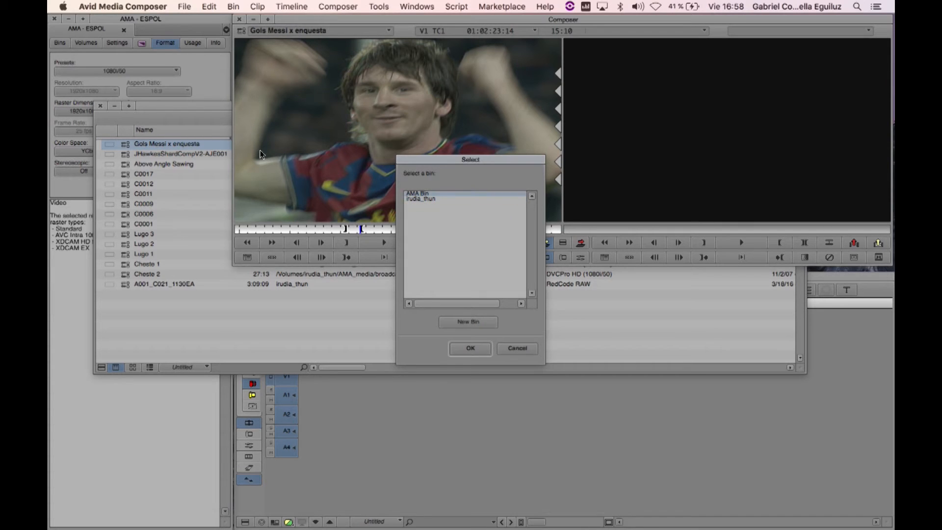
key("Return")
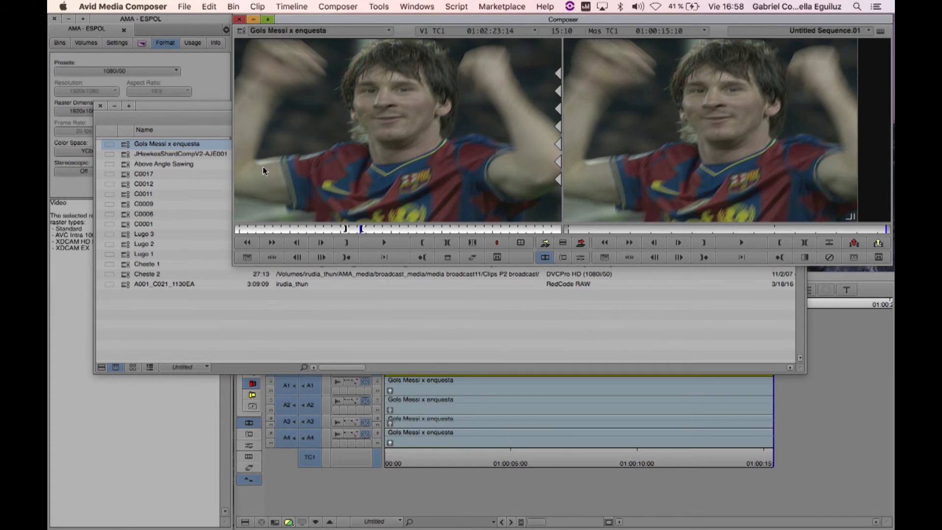
Step: Mark JHawkesShardCompV2-AJE001 from about 01:10:19:24 to 01:11:16:08 and splice it at the end of the sequence
key("Down")
key("Return")
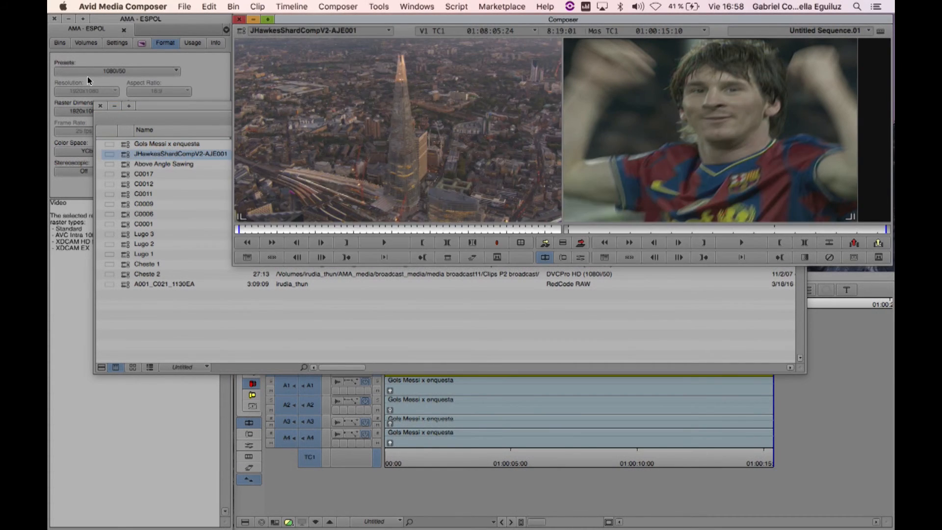
left_click(347, 242)
left_click(361, 229)
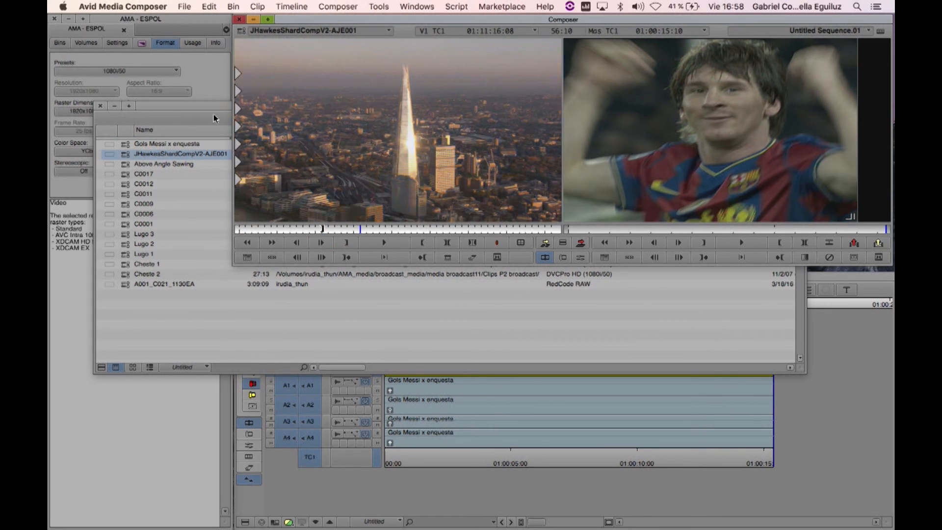
left_click(422, 243)
key("v")
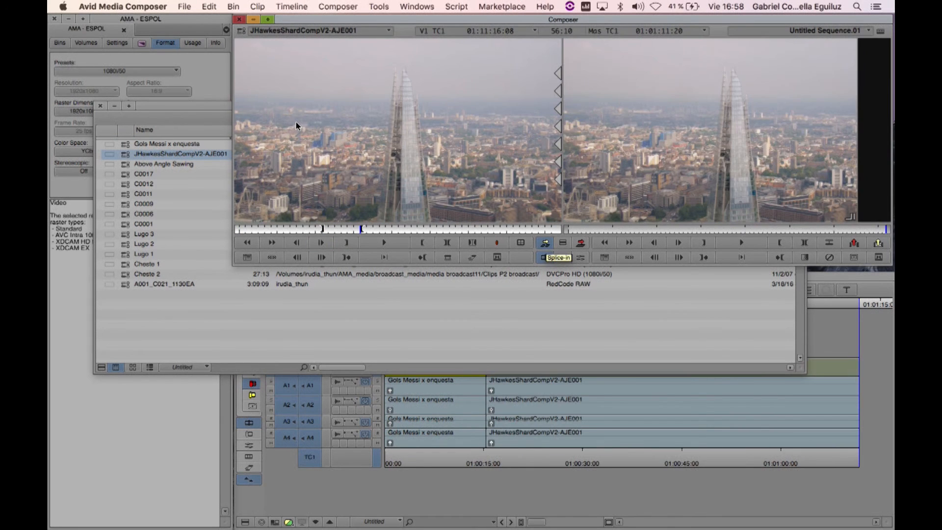
Step: Mark C0011 from about 00:00:03:15 to 00:00:04:27 and splice it at the end of the sequence
double_click(131, 193)
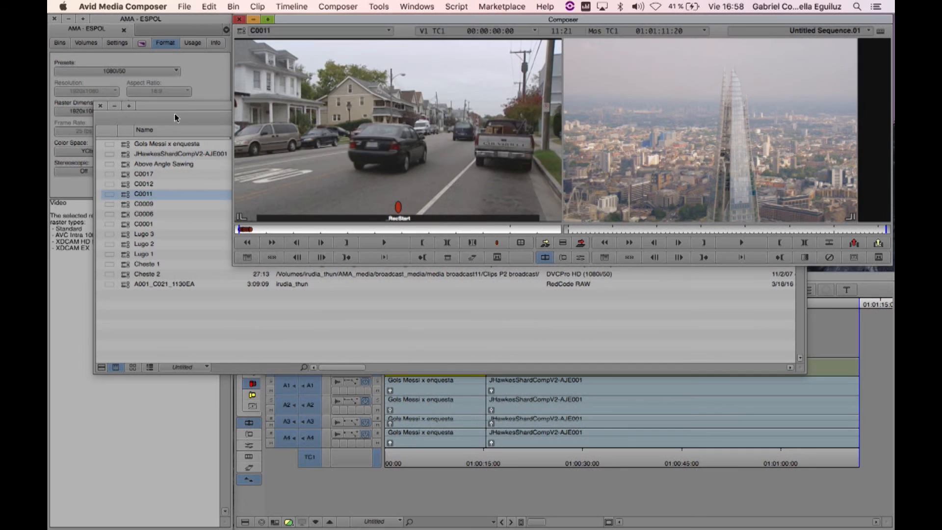
left_click(334, 229)
left_click(346, 243)
left_click(373, 229)
left_click(422, 242)
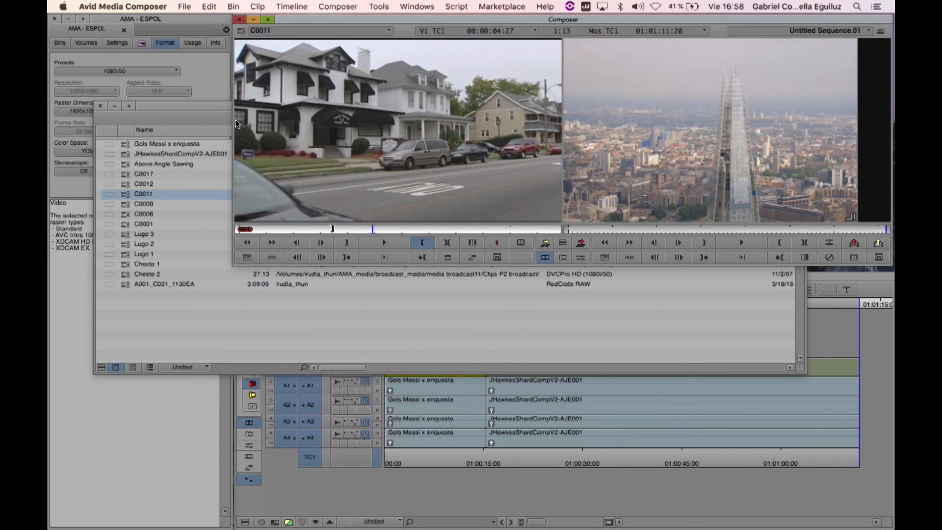
left_click(545, 242)
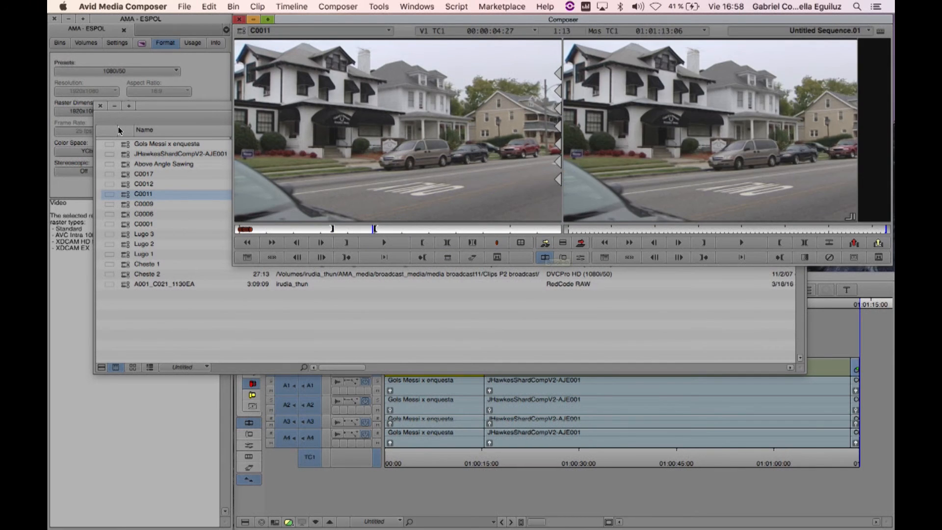
Step: Mark Lugo 1 from about 00:33:15:01 to 00:33:20:10 and splice it after the C0011 clip
double_click(144, 254)
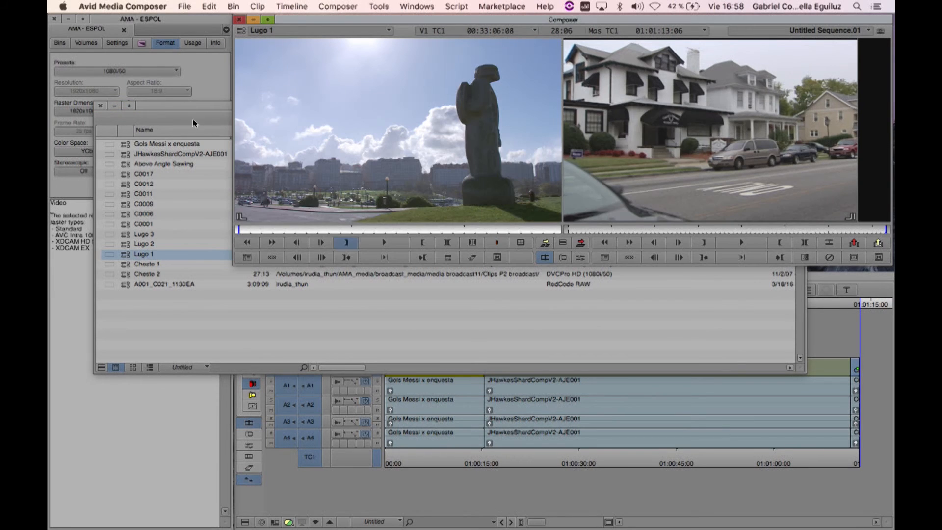
left_click(397, 229)
left_click(423, 242)
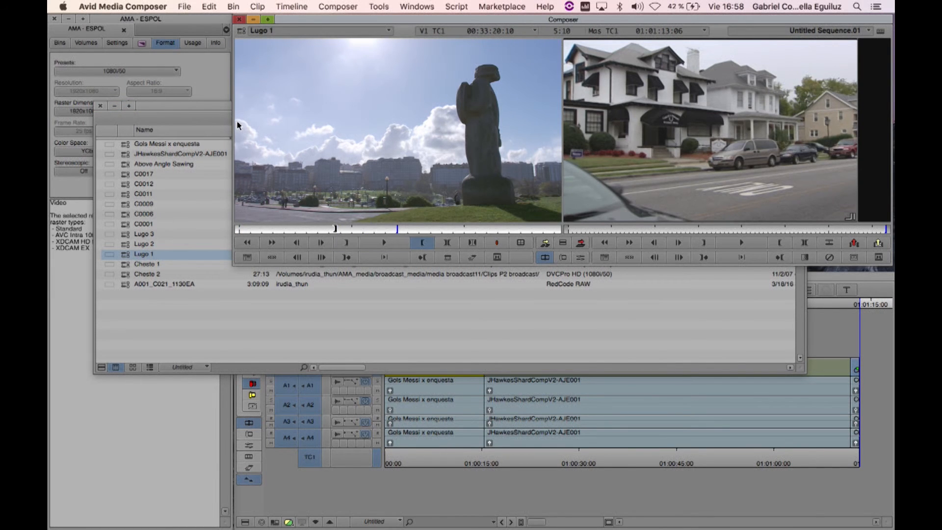
key("v")
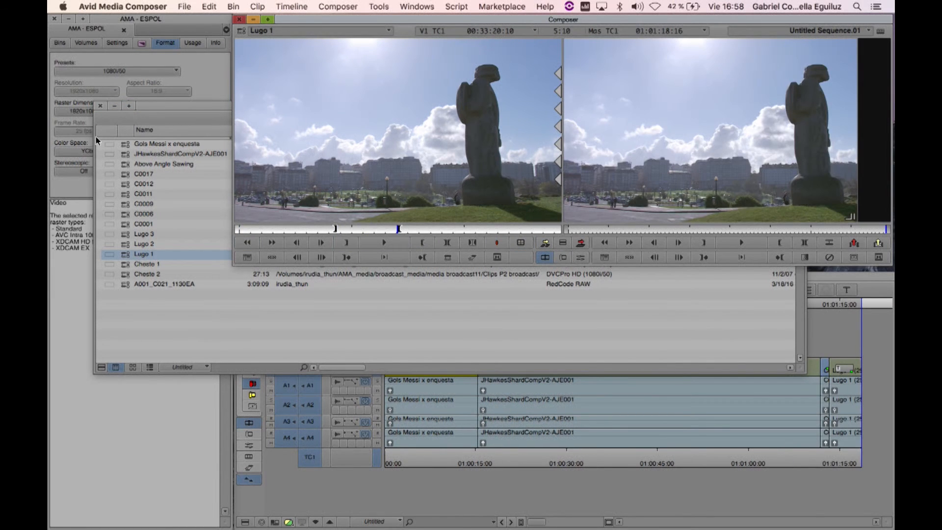
Step: Mark Cheste 2 from about 01:53:35:22 to 01:53:39:10 and splice it after the Lugo 1 clip
double_click(129, 274)
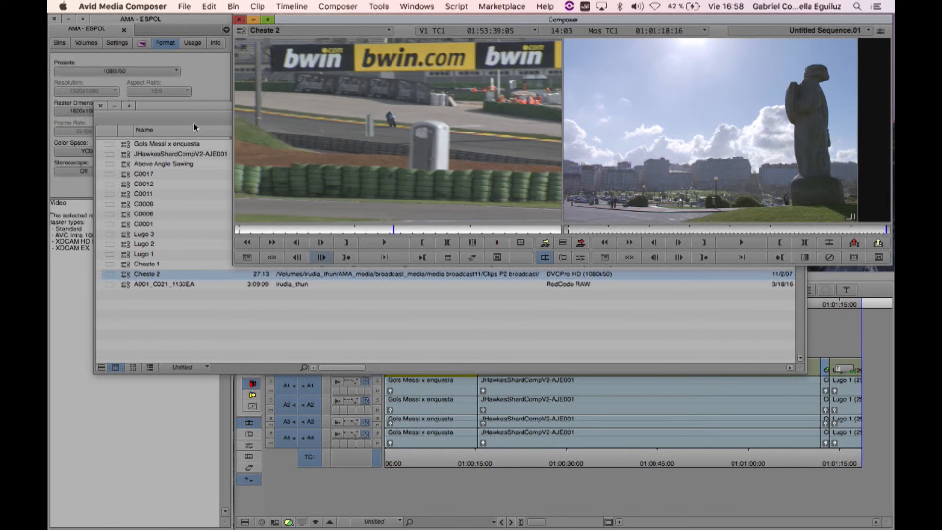
left_click(355, 230)
left_click(347, 243)
left_click_drag(384, 229, 398, 229)
left_click(422, 242)
left_click(545, 243)
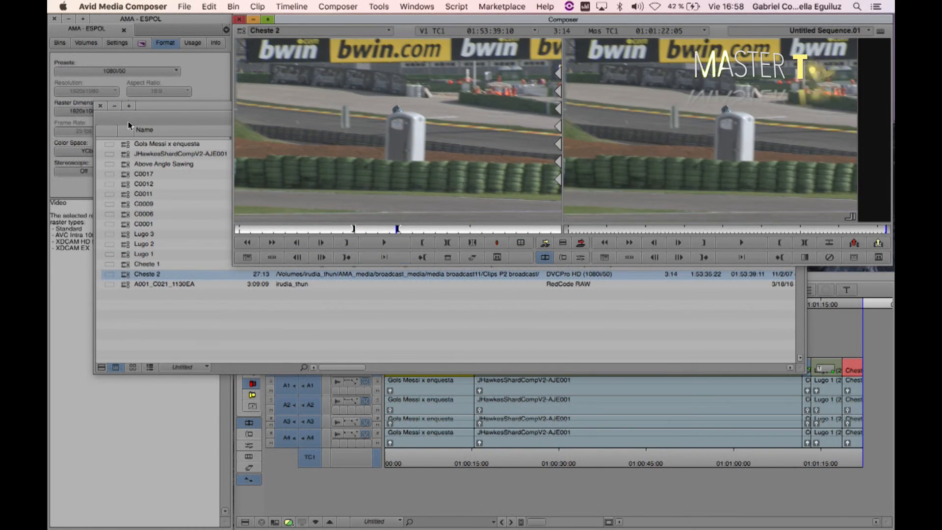
Step: Mark A001_C021_1130EA from about 17:10:46:01 to 17:11:16:22 and splice it after the Cheste 2 clip
double_click(166, 284)
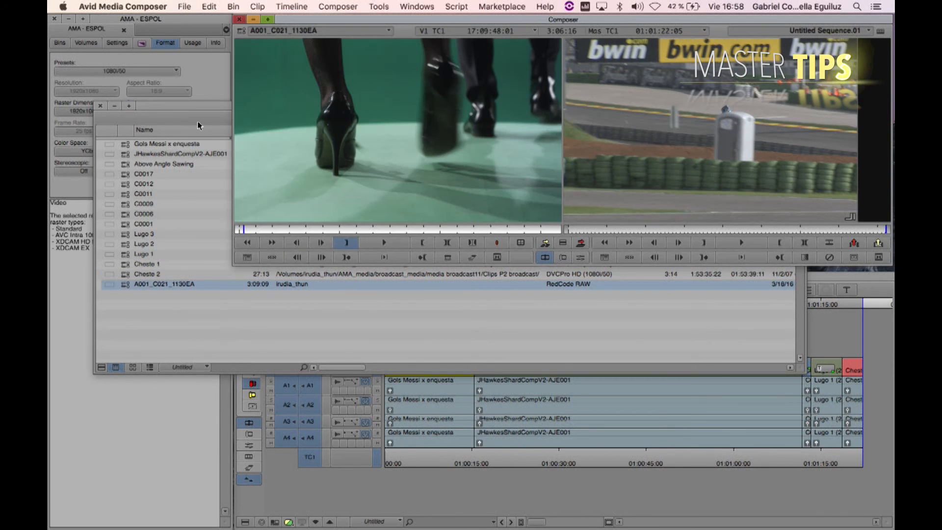
left_click(347, 242)
left_click(394, 229)
left_click(423, 242)
left_click(545, 243)
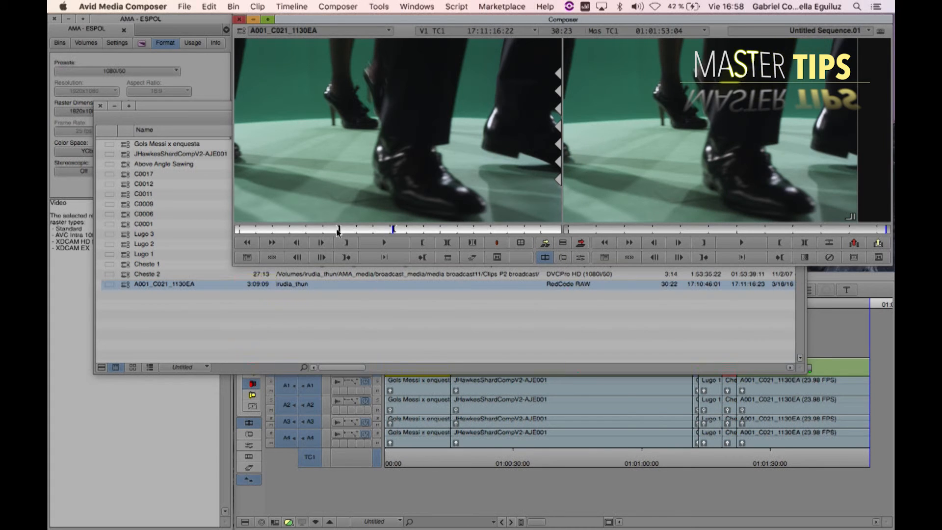
Step: Bring the timeline forward and play the sequence from its start to check playback of the mixed-format clips
left_click_drag(626, 457, 387, 436)
key("Home")
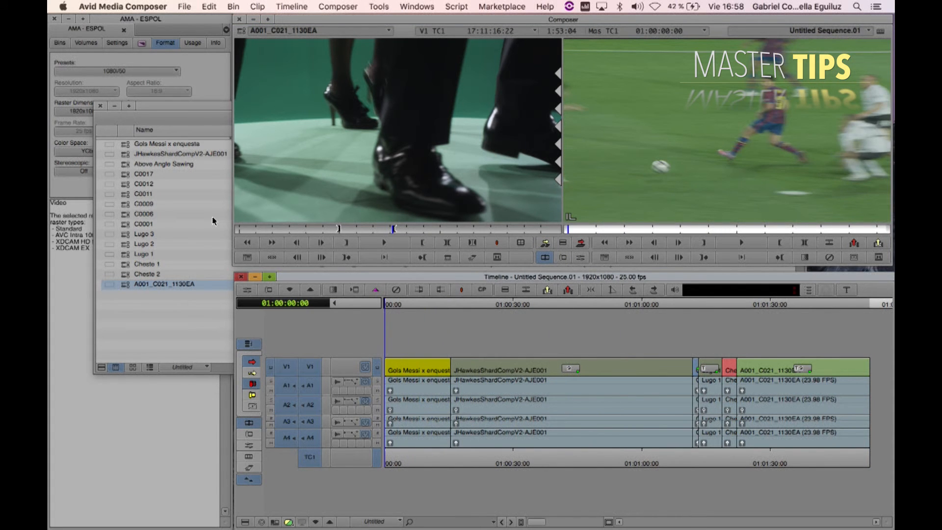
key("space")
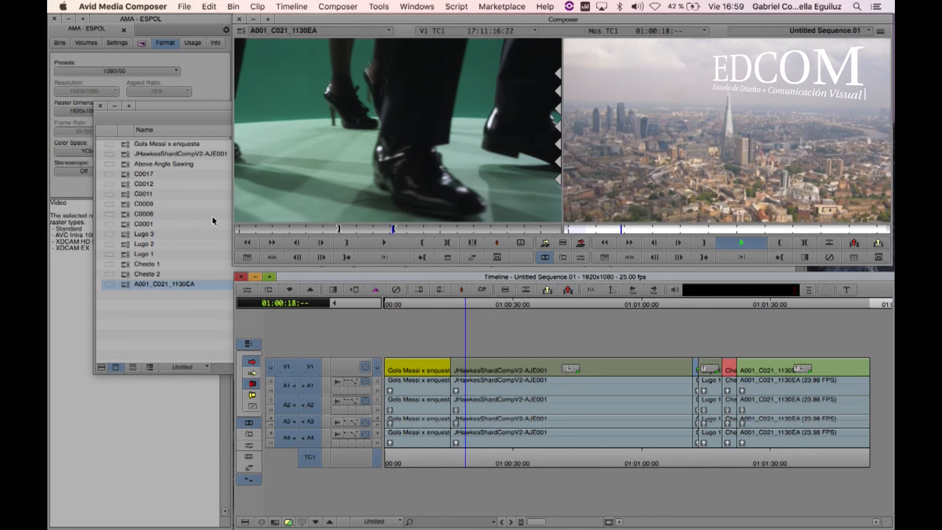
key("space")
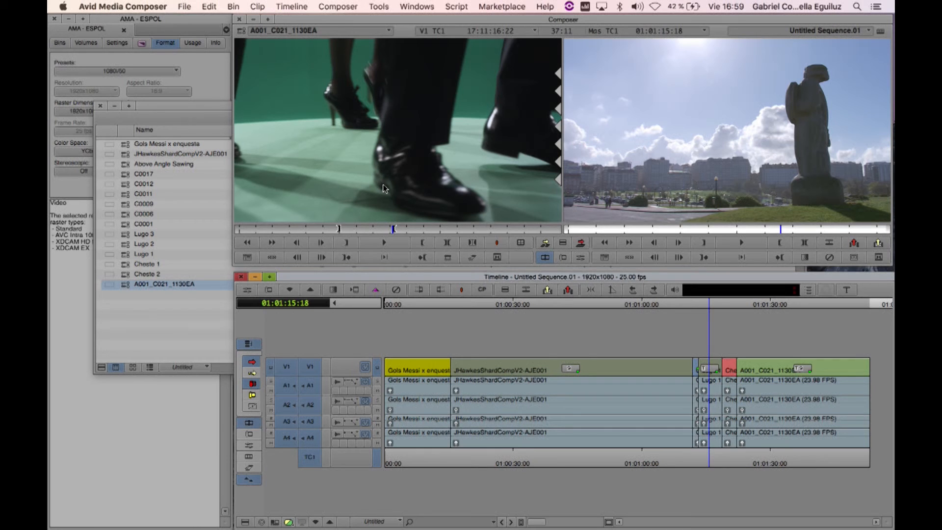
Step: Review the clips' video formats in the irudia_thun bin, and return to the timeline at the start of Lugo 1
left_click(112, 160)
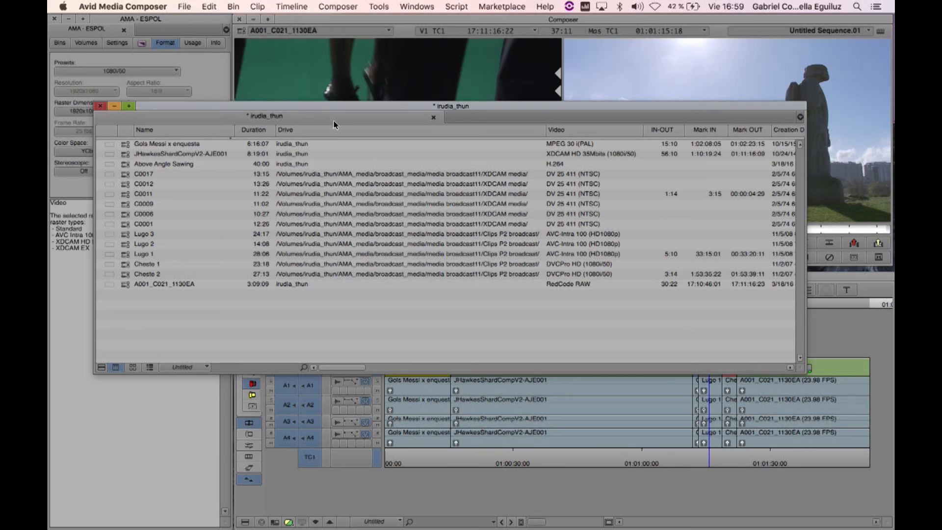
key("super+0")
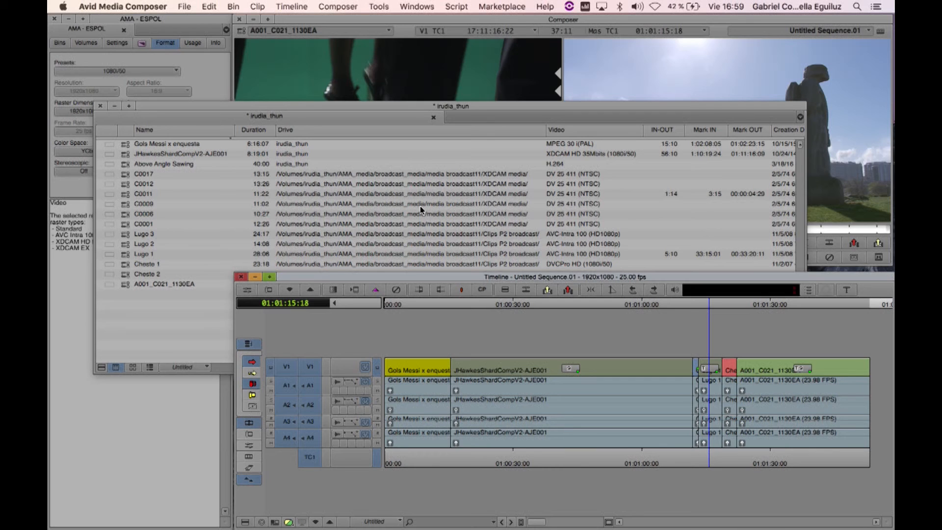
key("s")
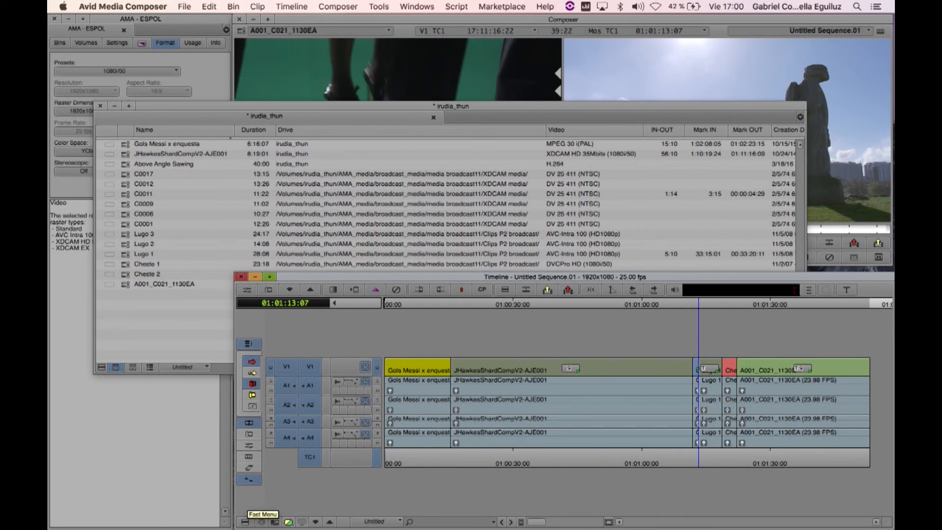
Step: Open the timeline's Clip Color settings and enable the Linked Clips color
left_click(261, 521)
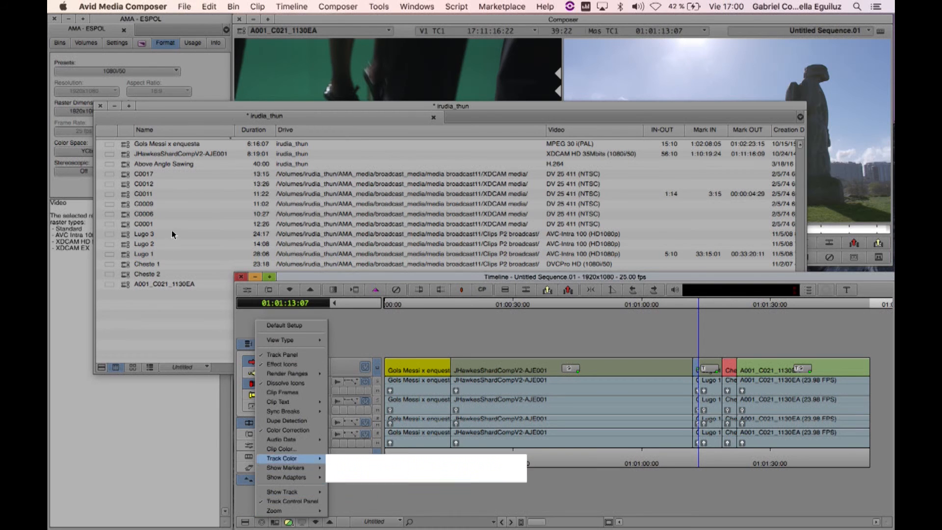
left_click(295, 449)
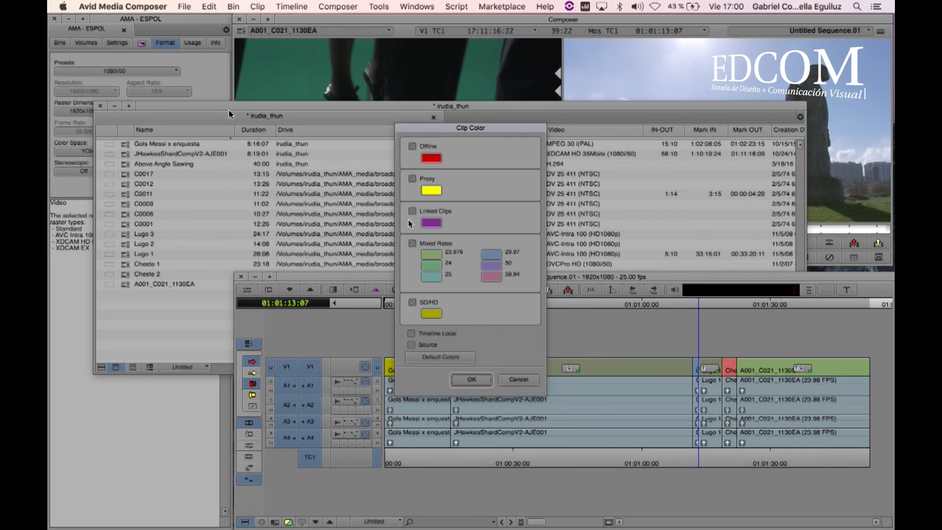
left_click(412, 212)
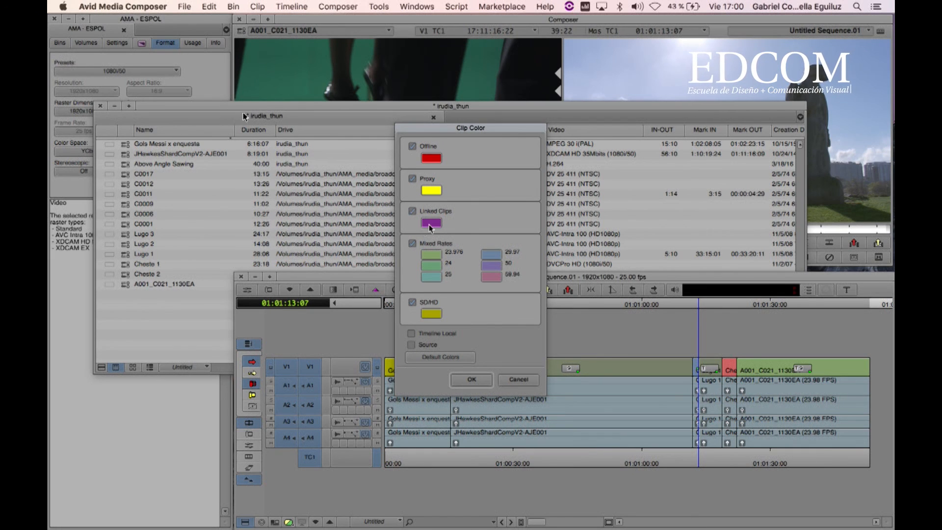